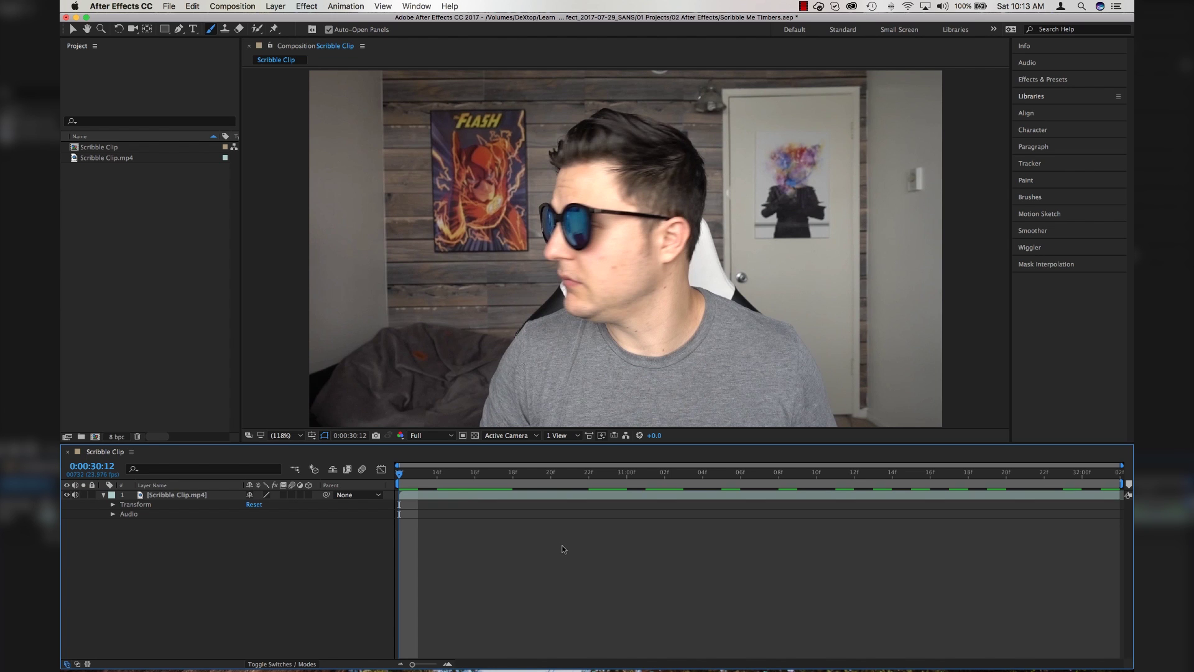
Inspect the available Paint and Brushes settings for the Brush tool
{"action": "left_click", "coordinate": [416, 7]}
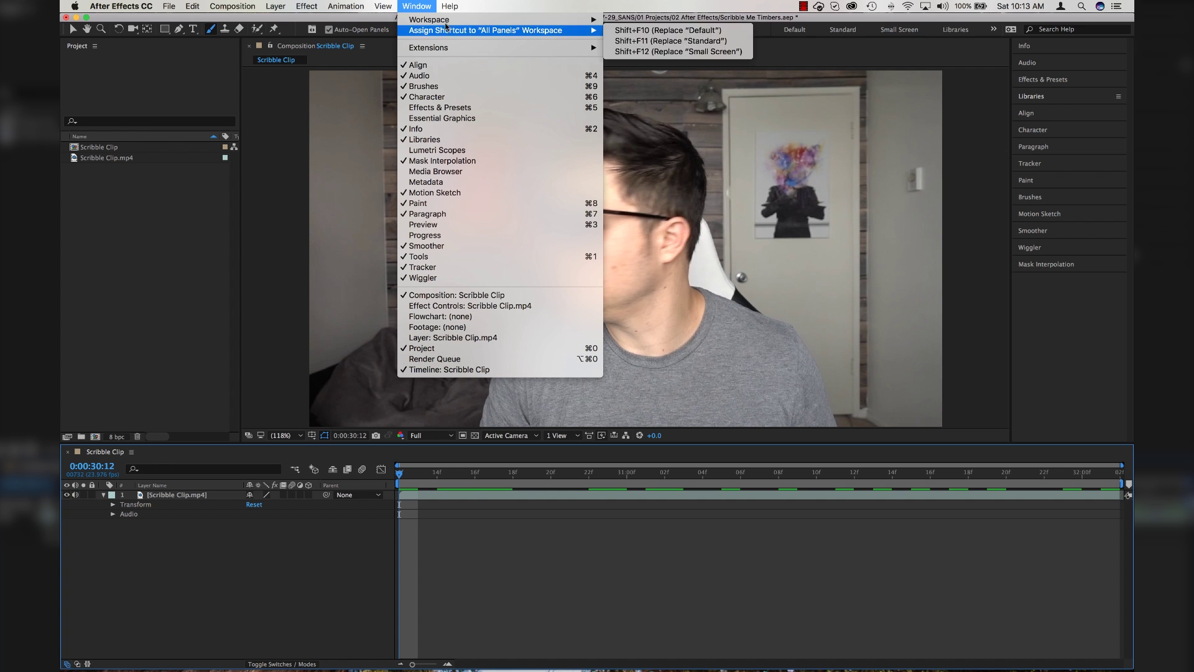
{"action": "mouse_move", "coordinate": [447, 22]}
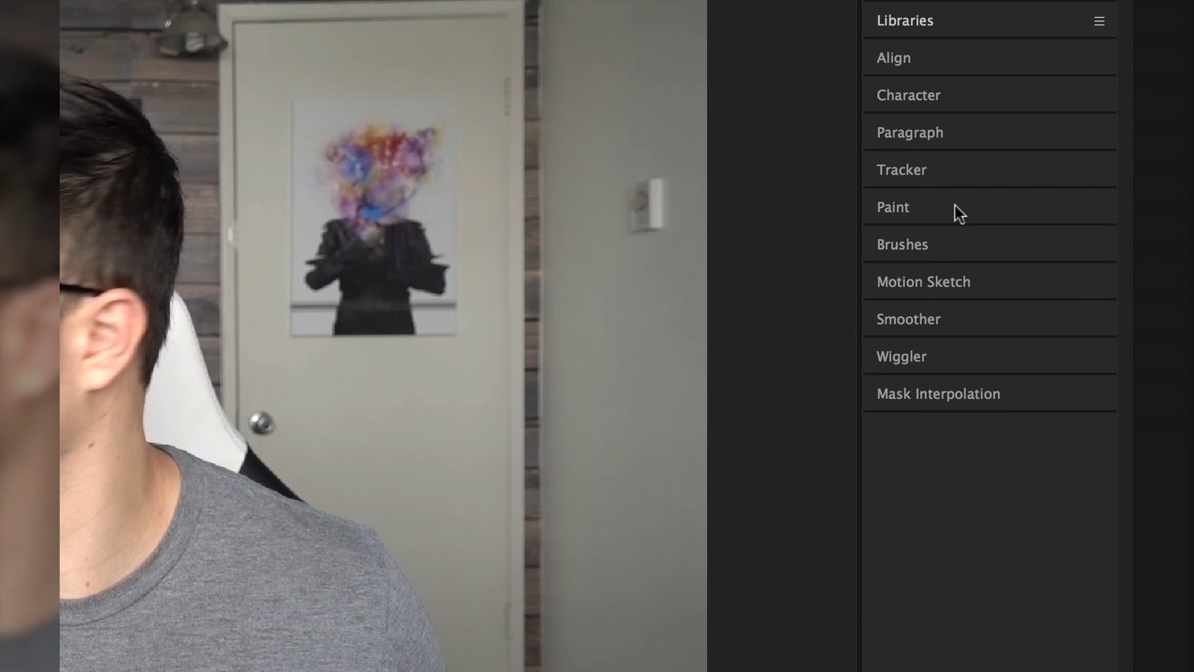
{"action": "left_click", "coordinate": [955, 207]}
{"action": "left_click", "coordinate": [970, 205]}
{"action": "left_click", "coordinate": [962, 244]}
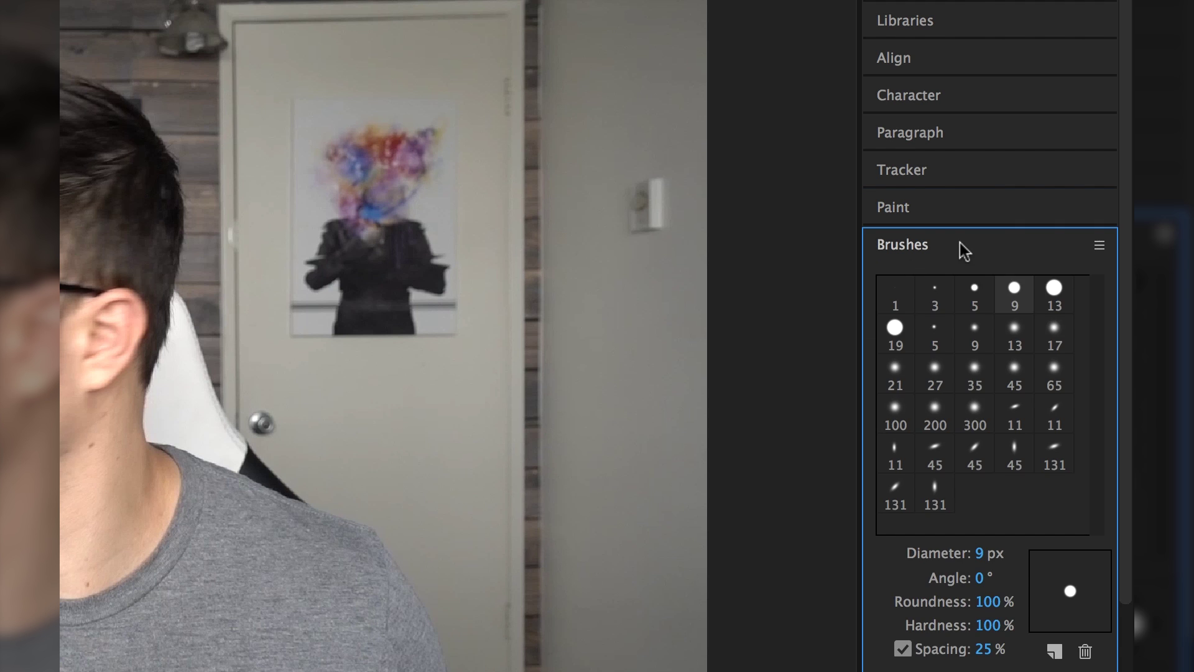
{"action": "left_click", "coordinate": [972, 244]}
{"action": "left_click", "coordinate": [958, 207]}
{"action": "left_click", "coordinate": [958, 207]}
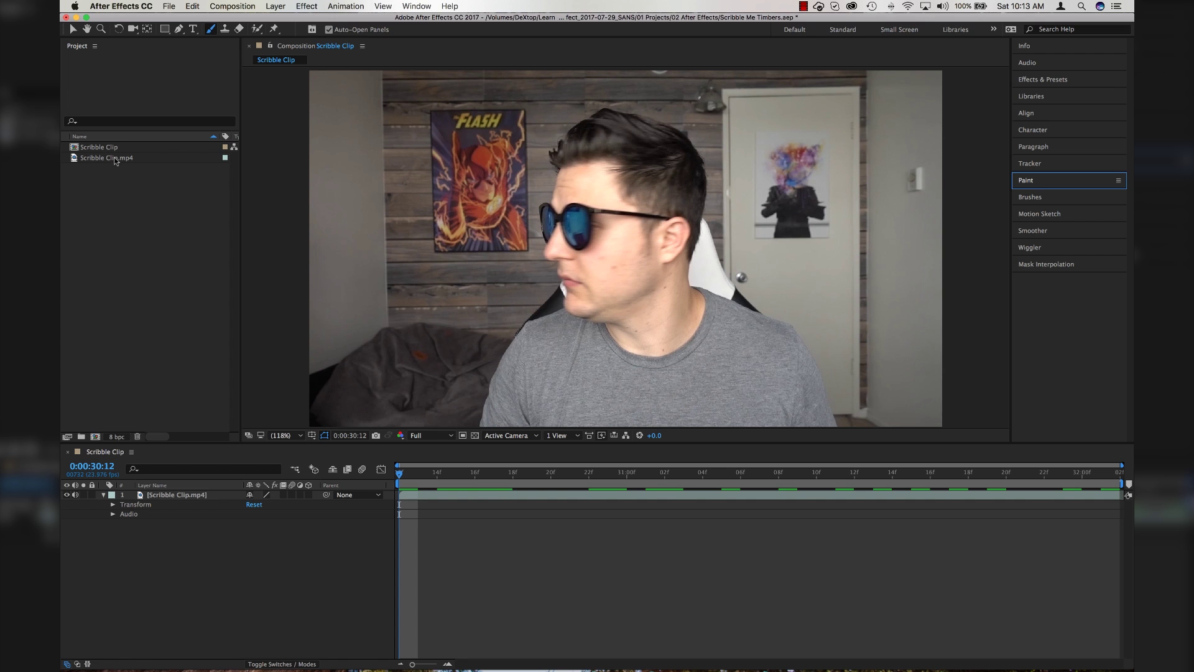
Open the Scribble Clip.mp4 layer in its own Layer view for painting
{"action": "left_click", "coordinate": [442, 495]}
{"action": "double_click", "coordinate": [463, 498]}
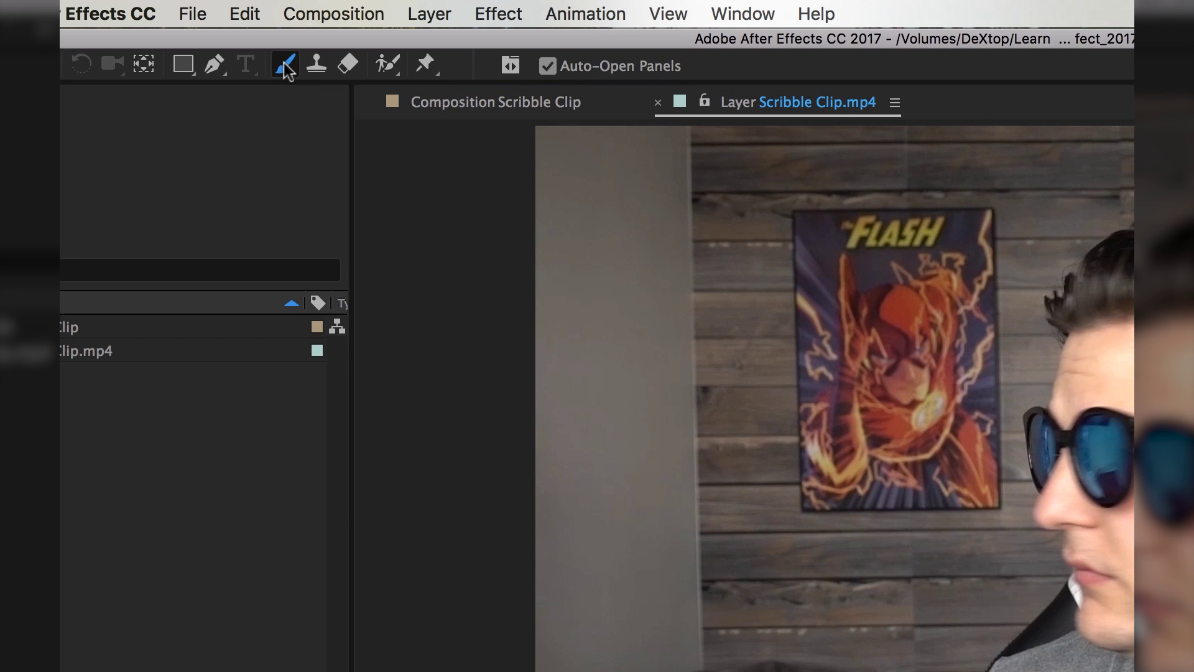
Try a yellow freehand brush scribble across the man's face and undo it
{"action": "mouse_move", "coordinate": [1061, 397]}
{"action": "left_mouse_down"}
{"action": "mouse_move", "coordinate": [1106, 346]}
{"action": "mouse_move", "coordinate": [719, 174]}
{"action": "mouse_move", "coordinate": [573, 339]}
{"action": "left_mouse_up"}
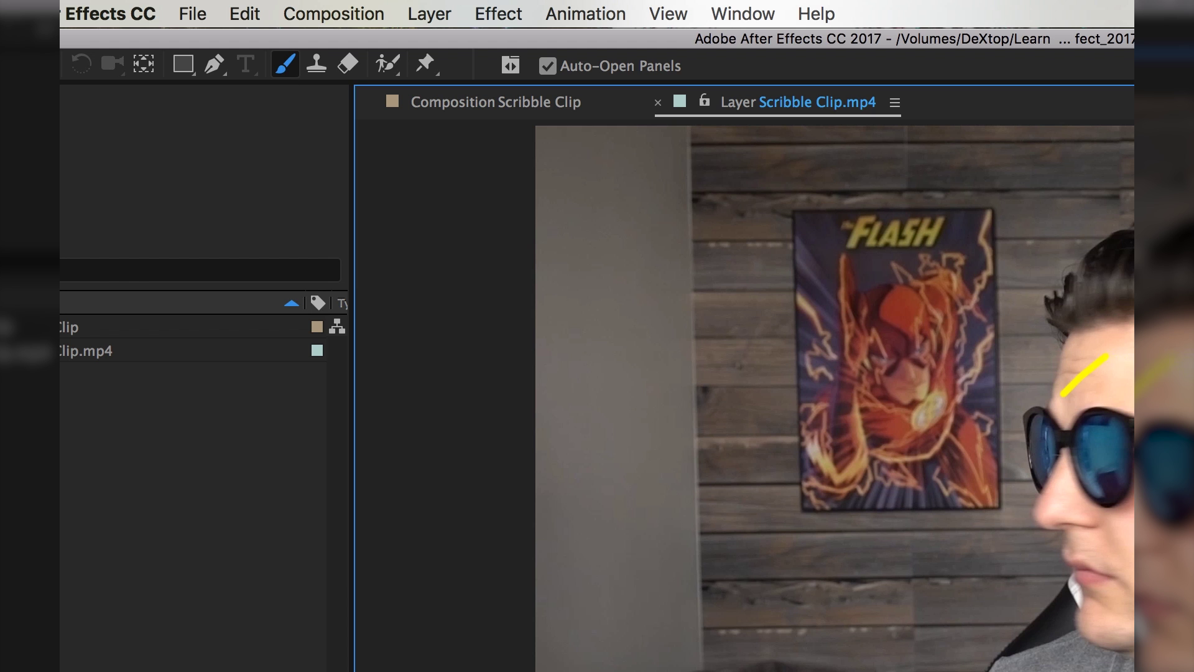
{"action": "mouse_move", "coordinate": [544, 273]}
{"action": "left_mouse_down"}
{"action": "mouse_move", "coordinate": [559, 215]}
{"action": "mouse_move", "coordinate": [653, 293]}
{"action": "left_mouse_up"}
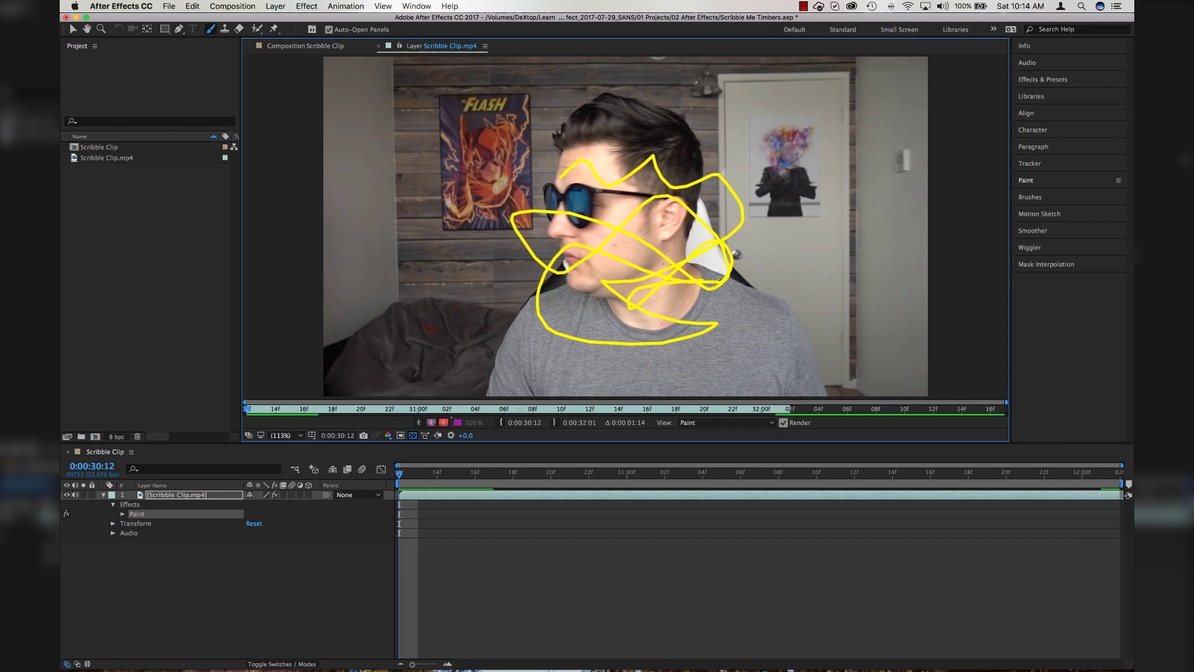
{"action": "key", "text": "super+z"}
Show the paint settings and change the foreground paint colour to a bright light blue
{"action": "left_click", "coordinate": [1050, 182]}
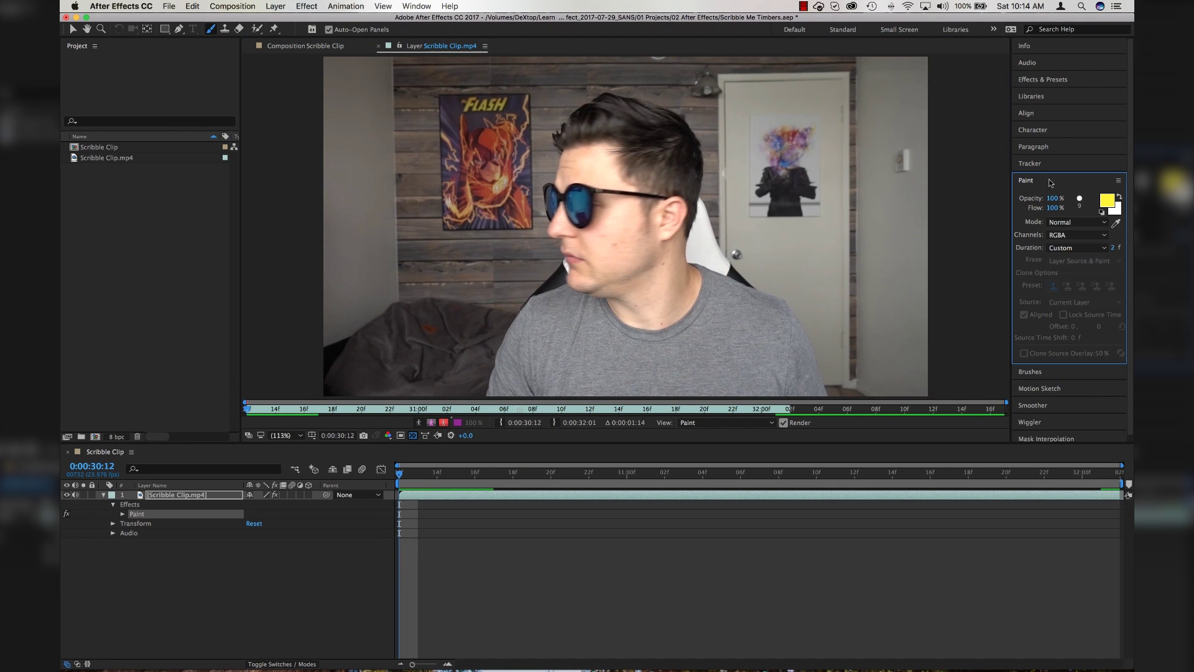
{"action": "mouse_move", "coordinate": [1070, 363]}
{"action": "left_mouse_down"}
{"action": "mouse_move", "coordinate": [1067, 231]}
{"action": "mouse_move", "coordinate": [1062, 386]}
{"action": "left_mouse_up"}
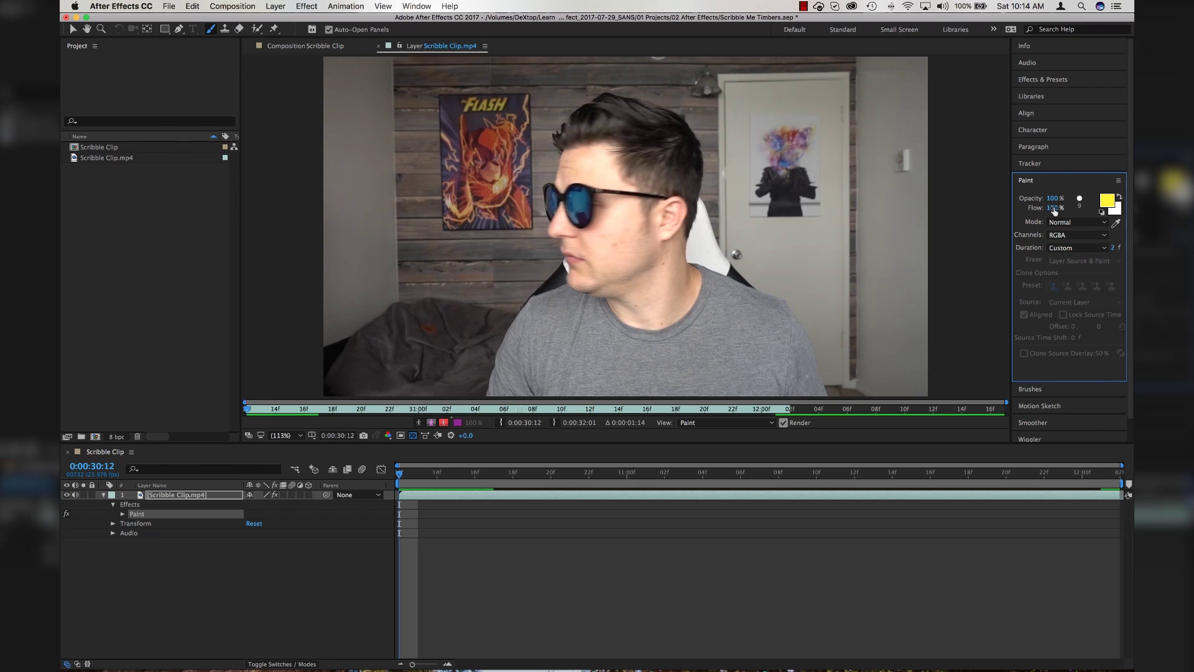
{"action": "left_click", "coordinate": [1107, 203]}
{"action": "left_click", "coordinate": [208, 117]}
{"action": "left_click", "coordinate": [229, 158]}
{"action": "left_click_drag", "start_coordinate": [229, 158], "coordinate": [224, 87]}
{"action": "left_click", "coordinate": [212, 91]}
{"action": "left_click", "coordinate": [212, 88]}
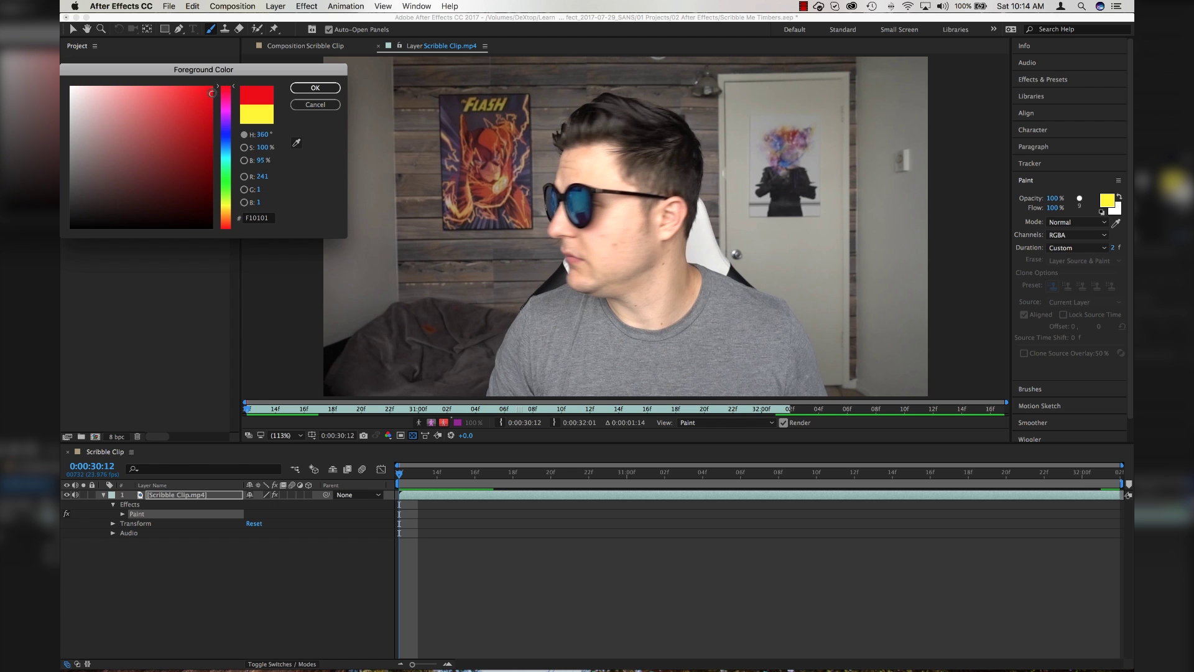
{"action": "left_click", "coordinate": [226, 152]}
{"action": "left_click", "coordinate": [316, 88]}
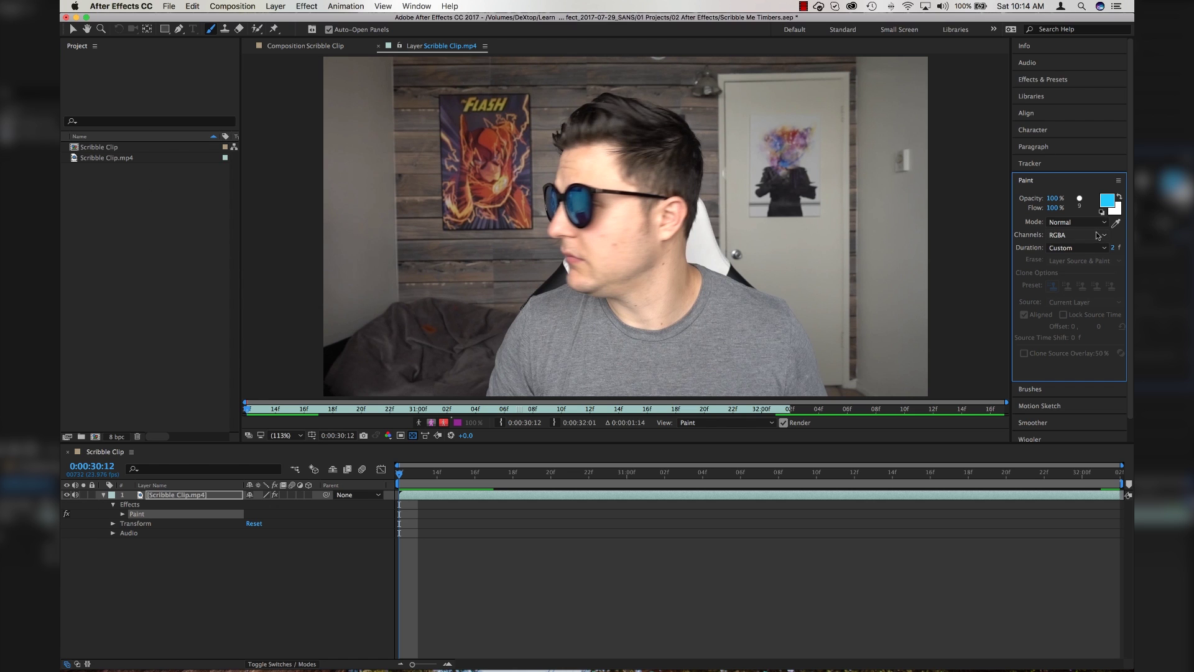
Try a scribble across the face in Difference mode, undo it, and restore Normal mode with RGBA channels
{"action": "left_click", "coordinate": [1086, 222]}
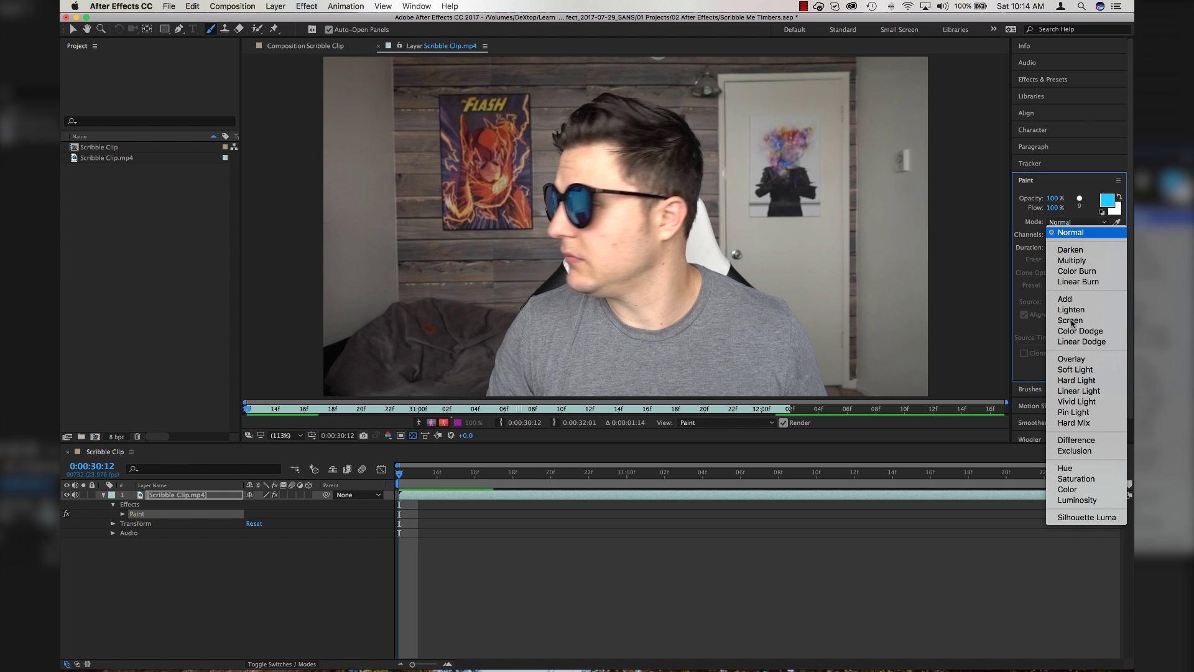
{"action": "left_click", "coordinate": [1086, 442]}
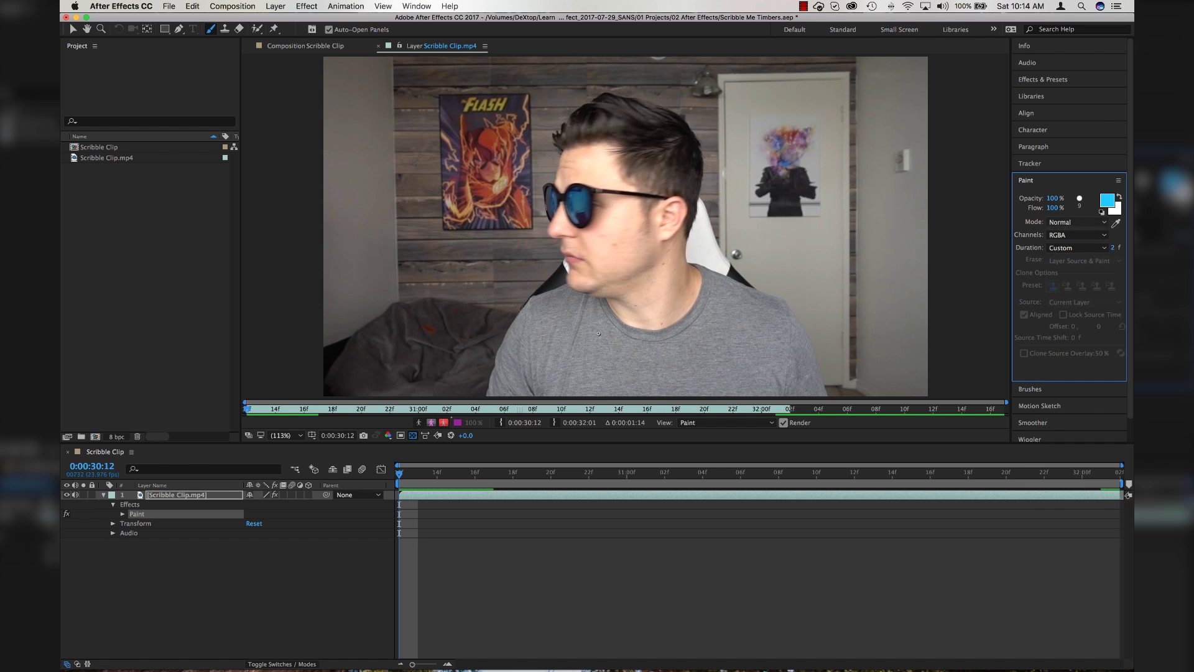
{"action": "mouse_move", "coordinate": [543, 260]}
{"action": "left_mouse_down"}
{"action": "mouse_move", "coordinate": [645, 247]}
{"action": "mouse_move", "coordinate": [639, 195]}
{"action": "mouse_move", "coordinate": [598, 178]}
{"action": "mouse_move", "coordinate": [642, 164]}
{"action": "mouse_move", "coordinate": [678, 174]}
{"action": "mouse_move", "coordinate": [689, 150]}
{"action": "mouse_move", "coordinate": [782, 143]}
{"action": "mouse_move", "coordinate": [793, 158]}
{"action": "mouse_move", "coordinate": [518, 164]}
{"action": "mouse_move", "coordinate": [460, 140]}
{"action": "mouse_move", "coordinate": [484, 149]}
{"action": "mouse_move", "coordinate": [510, 196]}
{"action": "mouse_move", "coordinate": [622, 233]}
{"action": "mouse_move", "coordinate": [624, 255]}
{"action": "mouse_move", "coordinate": [664, 281]}
{"action": "mouse_move", "coordinate": [608, 304]}
{"action": "mouse_move", "coordinate": [640, 283]}
{"action": "mouse_move", "coordinate": [647, 225]}
{"action": "mouse_move", "coordinate": [583, 195]}
{"action": "mouse_move", "coordinate": [717, 211]}
{"action": "left_mouse_up"}
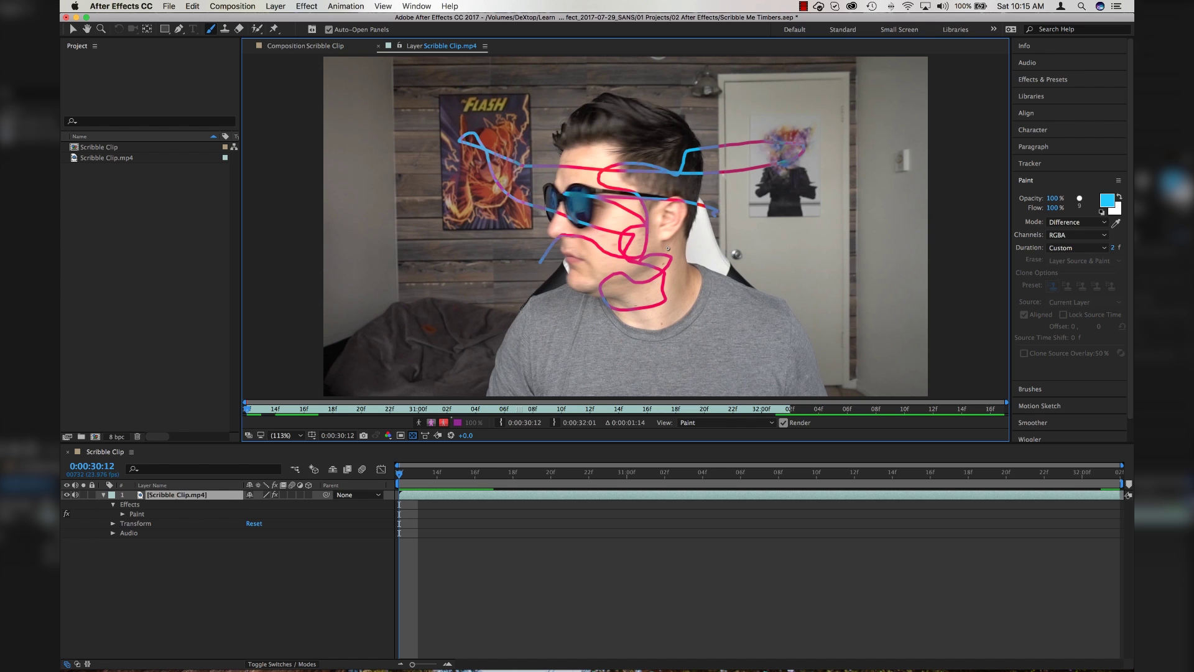
{"action": "key", "text": "super+z"}
{"action": "left_click", "coordinate": [1076, 222]}
{"action": "left_click", "coordinate": [1067, 231]}
{"action": "left_click", "coordinate": [1073, 235]}
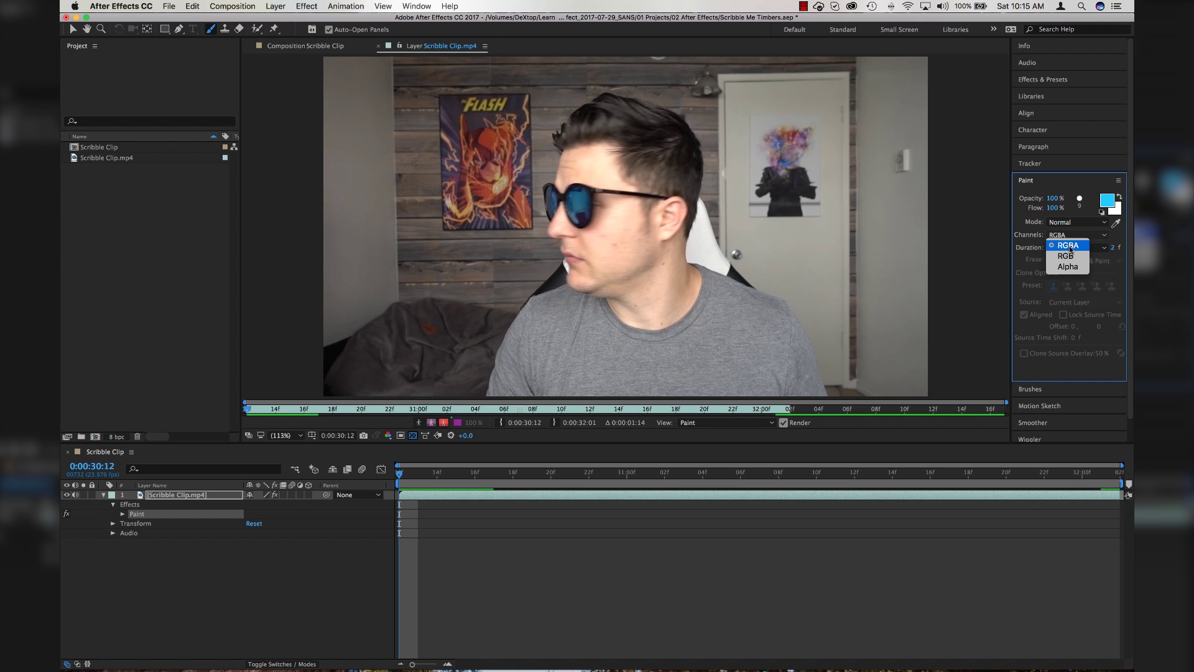
{"action": "left_click", "coordinate": [1071, 246]}
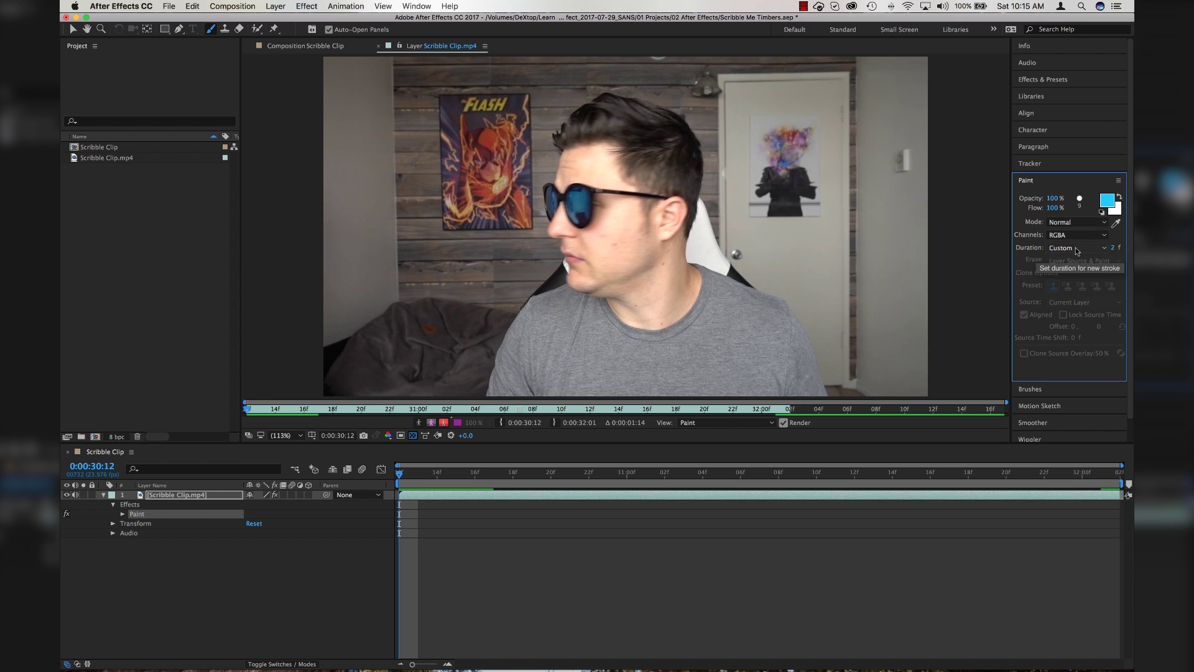
Set the stroke duration to Constant and paint a blue curve across the sunglasses and ear
{"action": "left_click", "coordinate": [1075, 248]}
{"action": "left_click", "coordinate": [1074, 259]}
{"action": "mouse_move", "coordinate": [564, 227]}
{"action": "left_mouse_down"}
{"action": "mouse_move", "coordinate": [593, 201]}
{"action": "mouse_move", "coordinate": [709, 165]}
{"action": "left_mouse_up"}
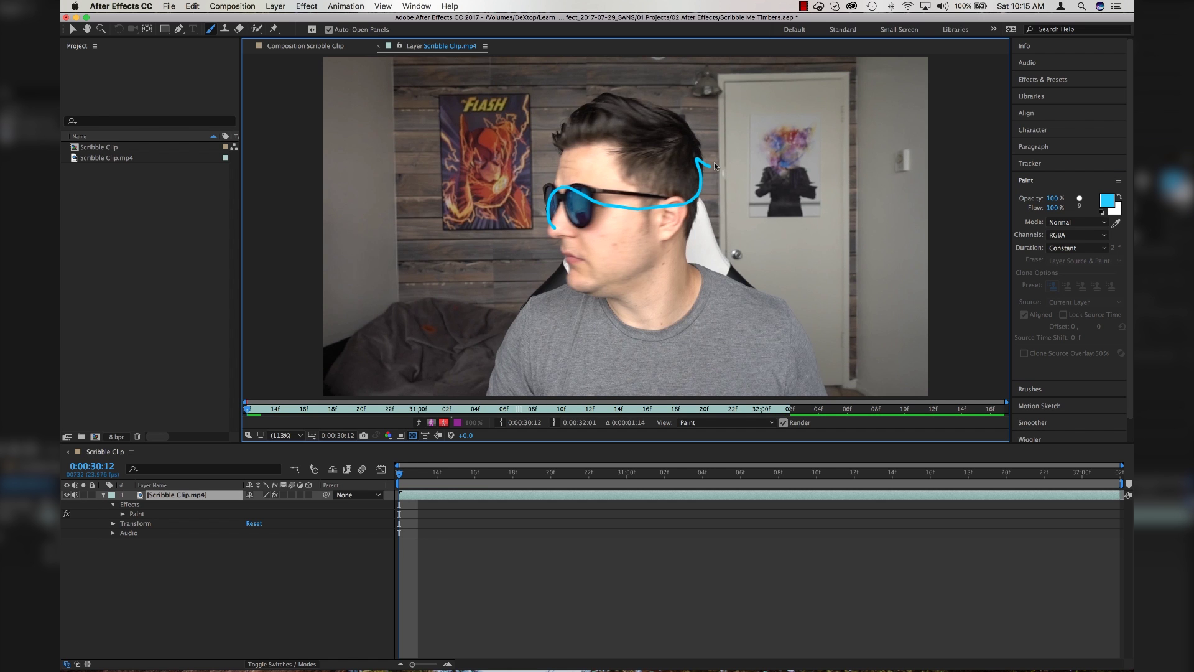
Play and step through the frames to check the constant stroke, return to 0:00:30:12, and undo the stroke
{"action": "key", "text": "space"}
{"action": "key", "text": "Page_Up"}
{"action": "key", "text": "Page_Up"}
{"action": "key", "text": "Page_Up"}
{"action": "key", "text": "Page_Up"}
{"action": "key", "text": "Page_Up"}
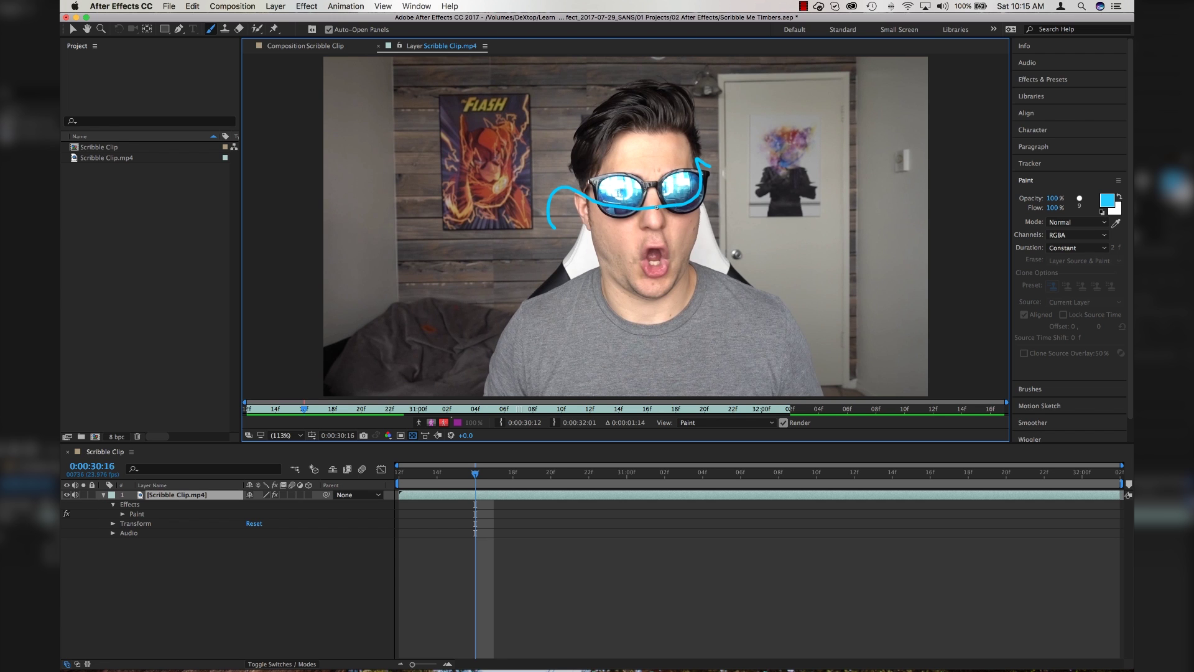
{"action": "key", "text": "Page_Up"}
{"action": "key", "text": "Page_Up"}
{"action": "key", "text": "Page_Up"}
{"action": "key", "text": "Page_Up"}
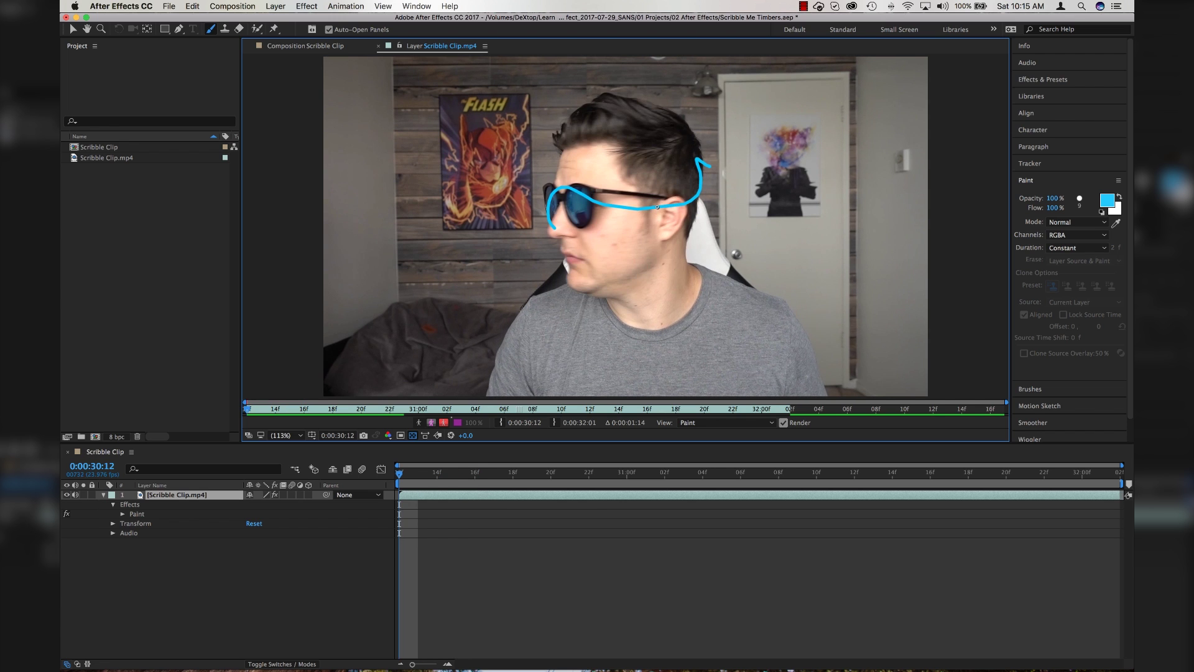
{"action": "key", "text": "super+z"}
Set the stroke duration to Write On, paint a long zigzag across the frame, and play back its animation
{"action": "left_click", "coordinate": [1077, 248]}
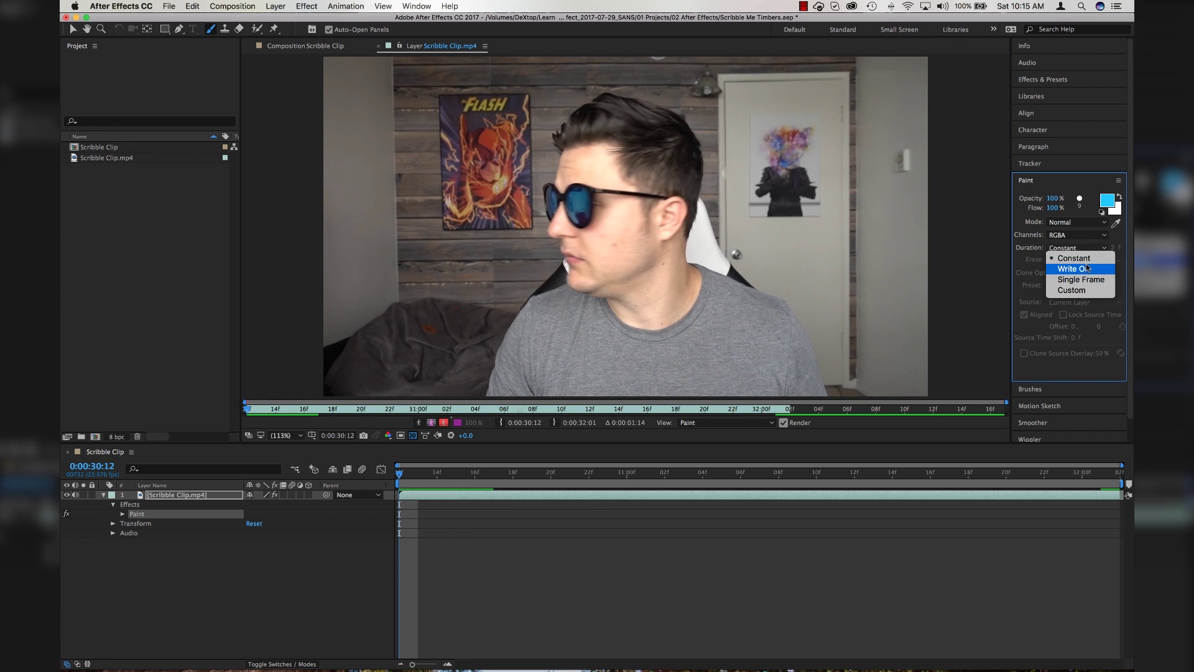
{"action": "left_click", "coordinate": [1085, 270]}
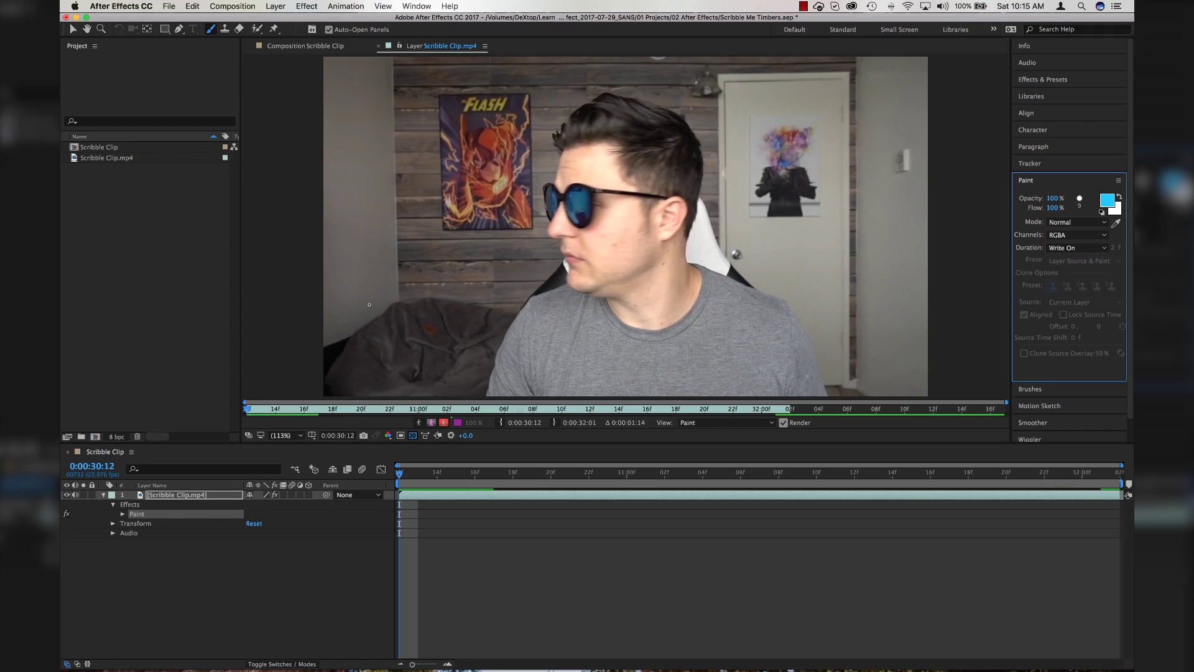
{"action": "mouse_move", "coordinate": [371, 306]}
{"action": "left_mouse_down"}
{"action": "mouse_move", "coordinate": [463, 239]}
{"action": "mouse_move", "coordinate": [799, 188]}
{"action": "mouse_move", "coordinate": [800, 177]}
{"action": "left_mouse_up"}
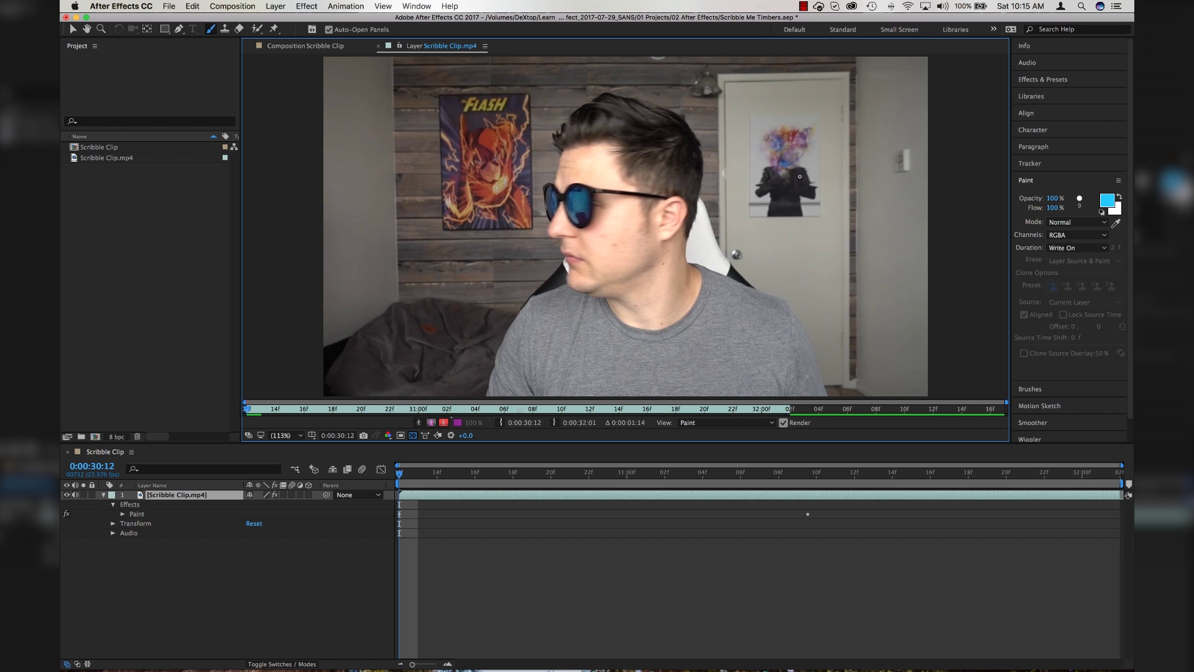
{"action": "key", "text": "space"}
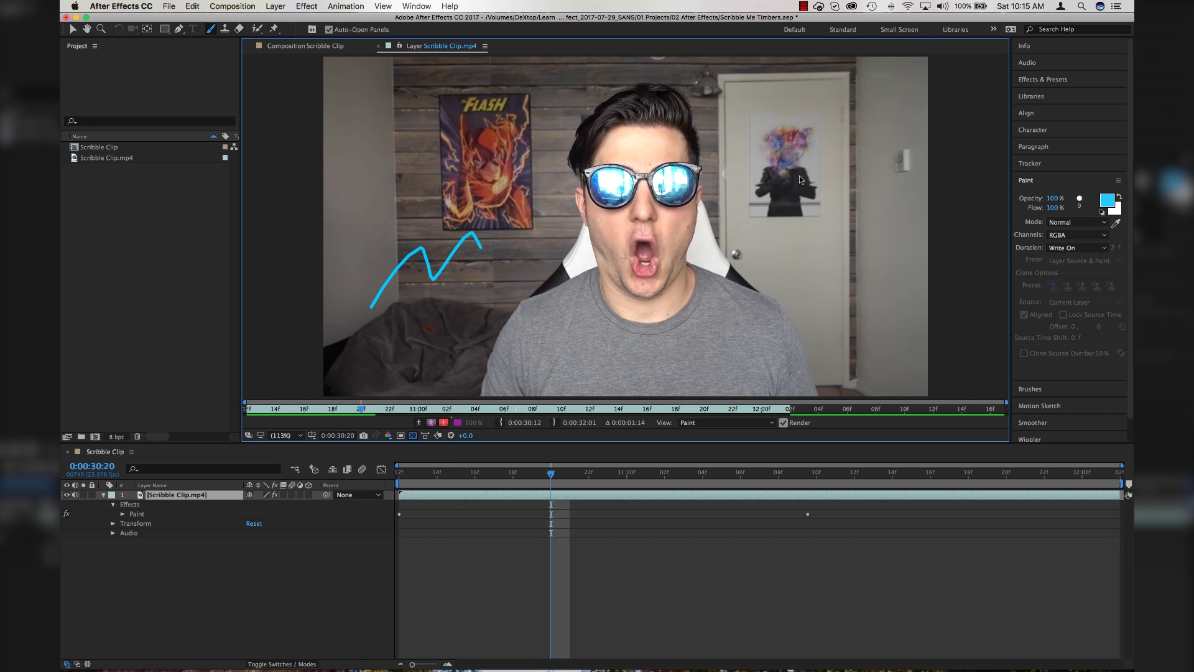
{"action": "left_click", "coordinate": [383, 517]}
{"action": "key", "text": "space"}
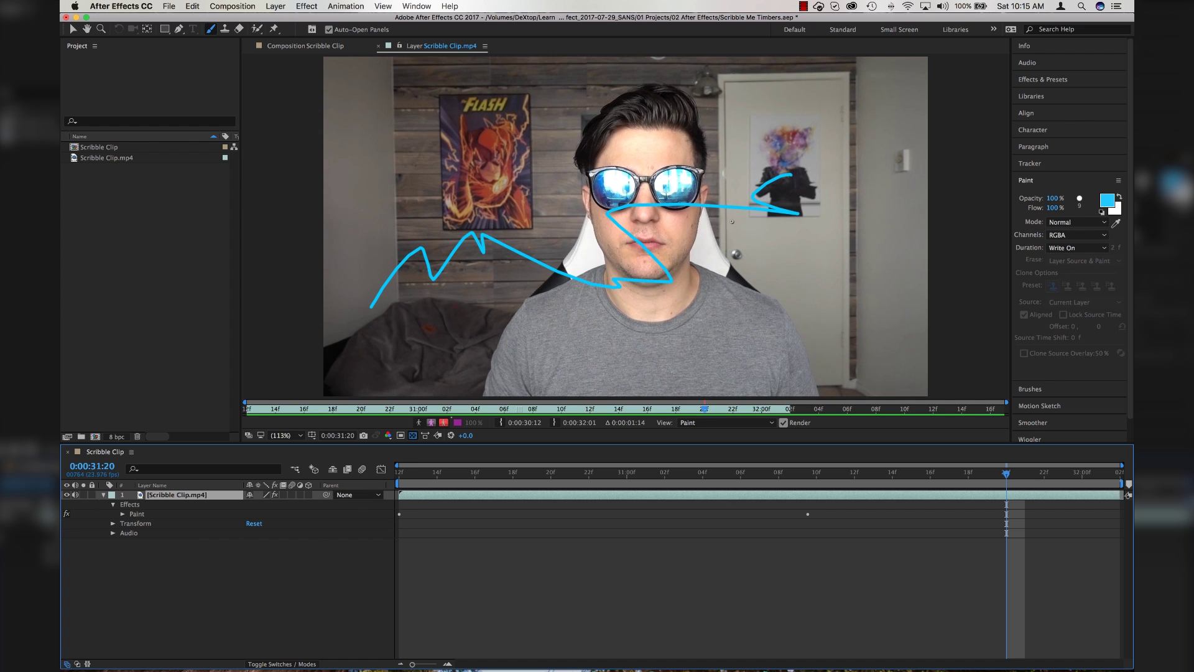
Try a short curved Write On stroke beside the man's shoulder, preview its playback, and undo it
{"action": "left_click_drag", "start_coordinate": [485, 301], "coordinate": [461, 288]}
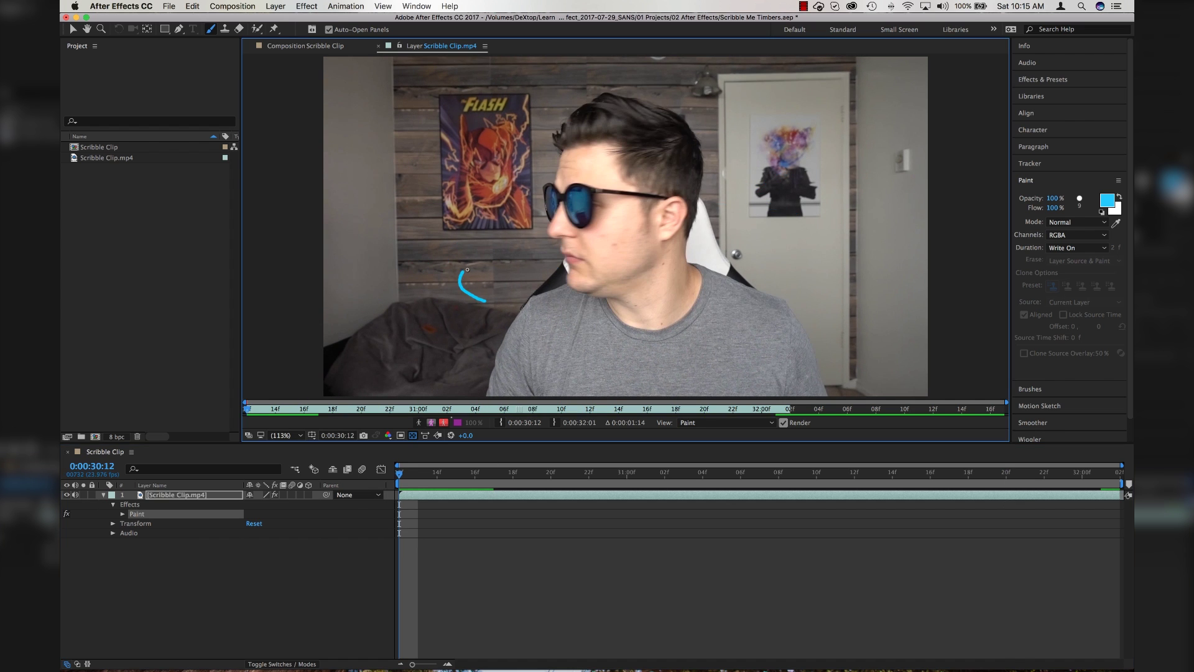
{"action": "key", "text": "space"}
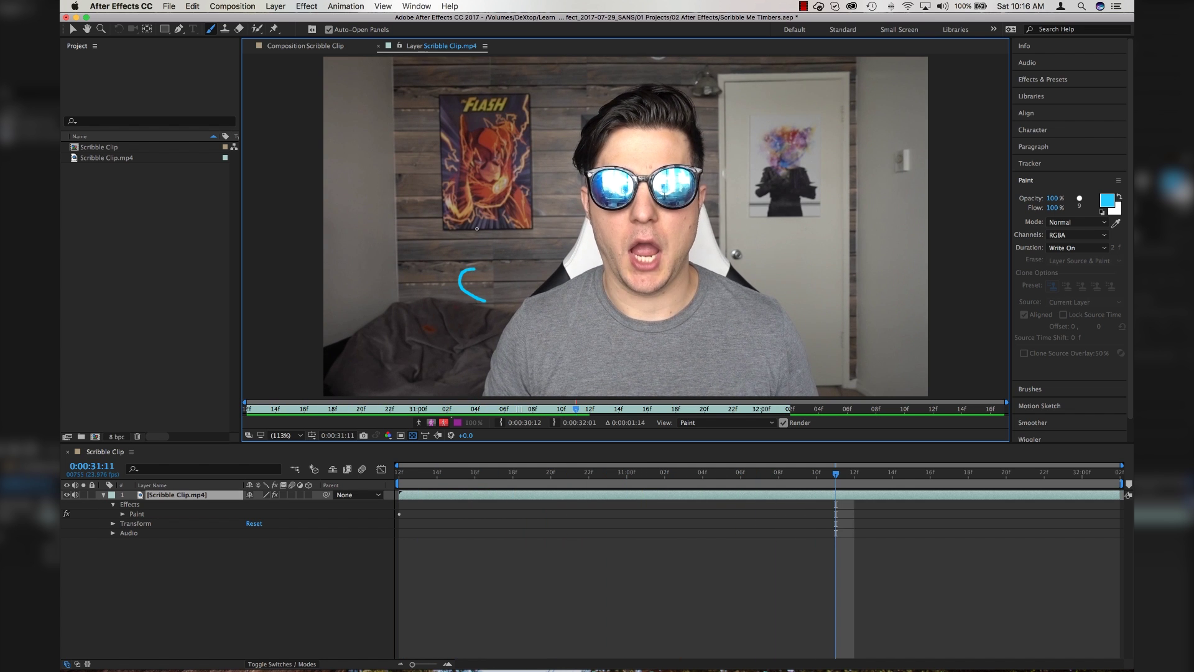
{"action": "key", "text": "space"}
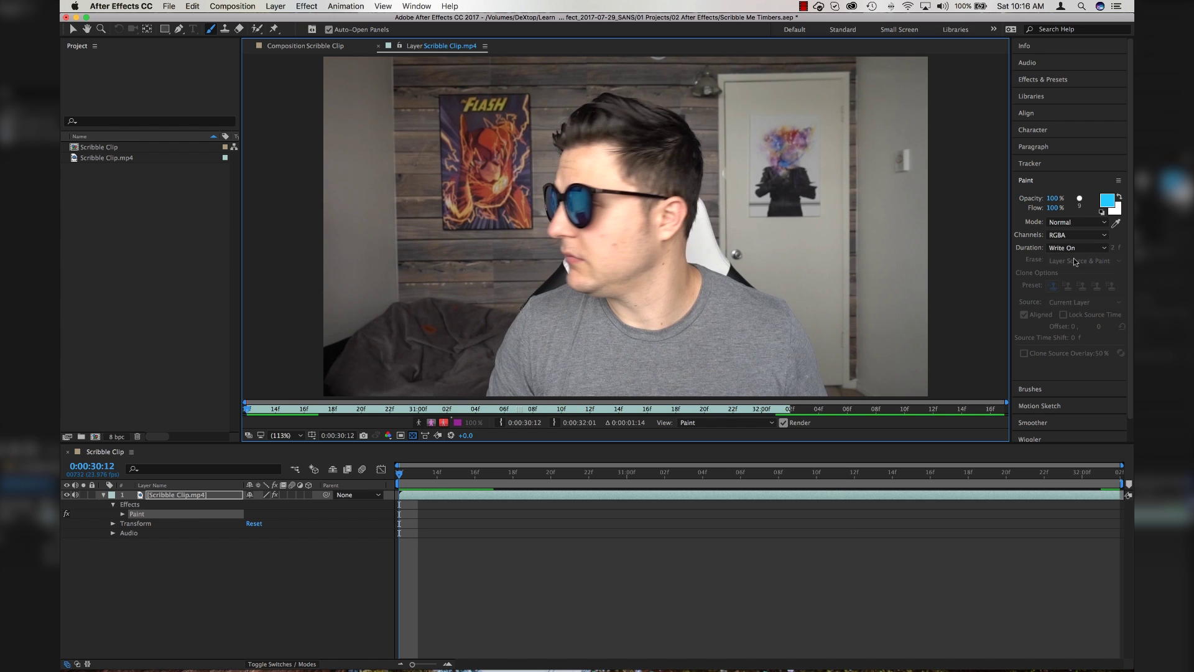
With Single Frame duration, try blue strokes along the sunglasses' upper rim at 0:00:30:19 and 0:00:30:20, and undo the last one
{"action": "left_click", "coordinate": [1075, 249]}
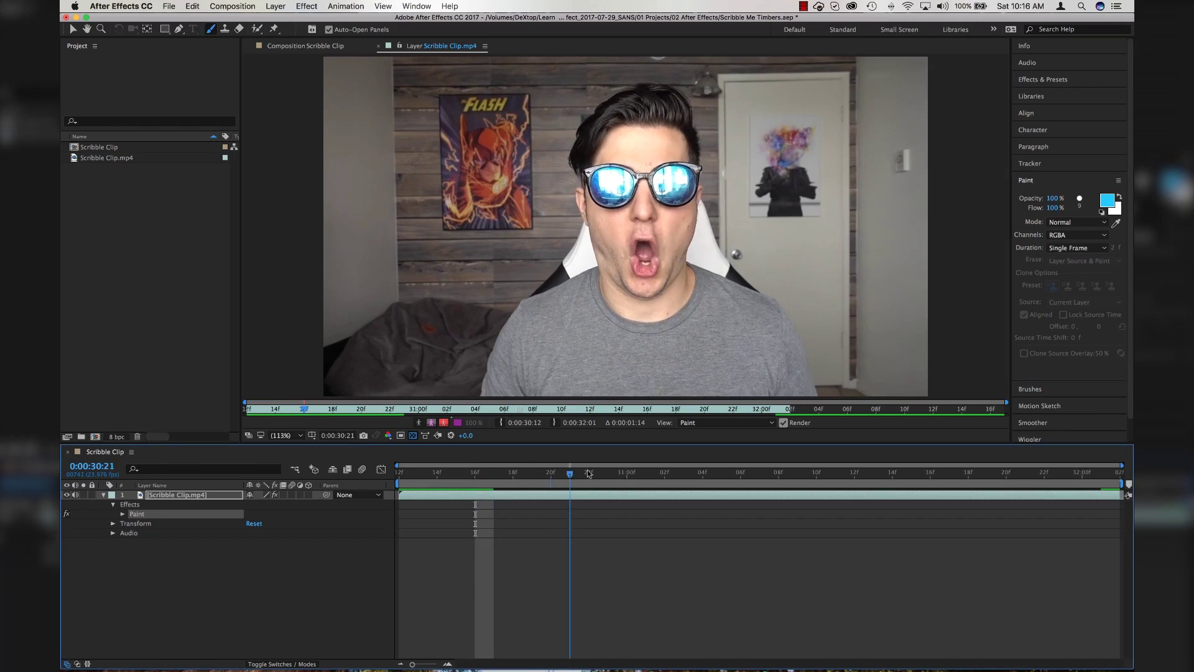
{"action": "left_click_drag", "start_coordinate": [589, 474], "coordinate": [532, 474]}
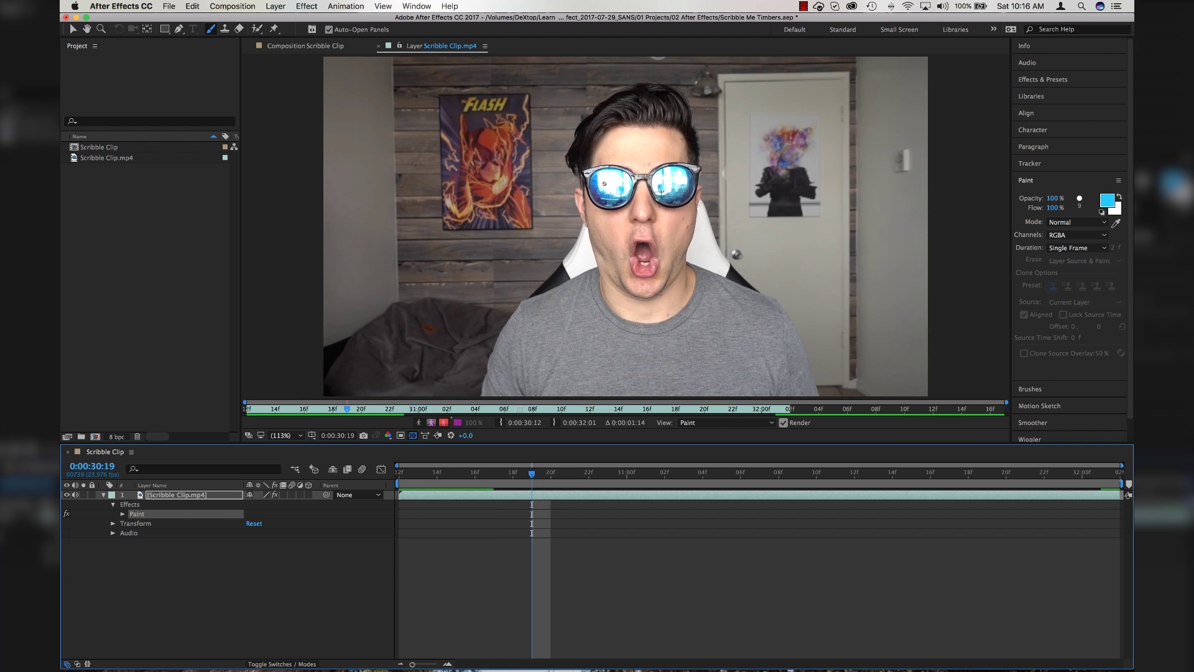
{"action": "scroll", "coordinate": [604, 184], "scroll_direction": "up", "scroll_amount": 2}
{"action": "left_click_drag", "start_coordinate": [640, 168], "coordinate": [594, 199]}
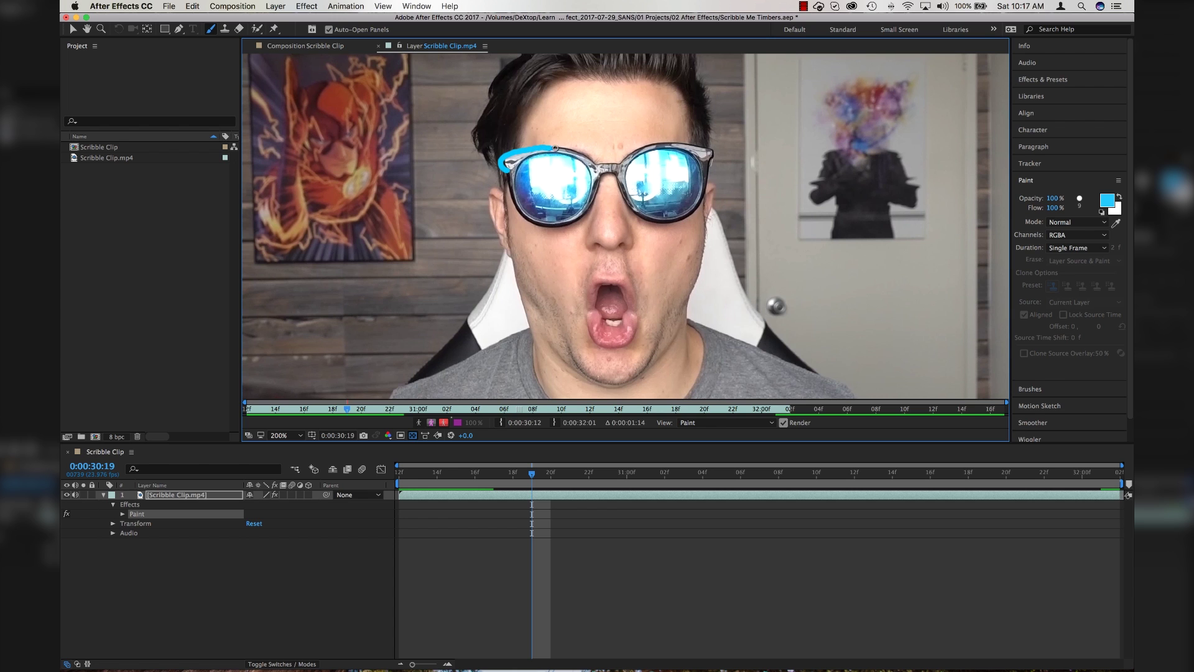
{"action": "left_click_drag", "start_coordinate": [556, 148], "coordinate": [556, 148]}
{"action": "key", "text": "Page_Down"}
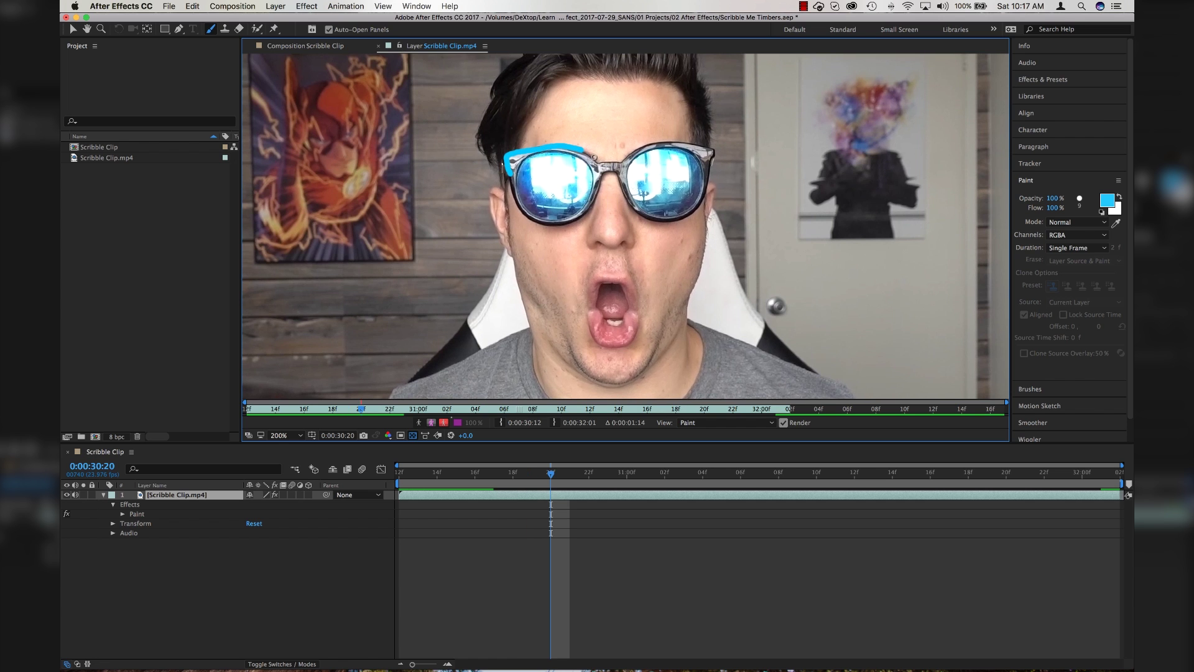
{"action": "key", "text": "super+z"}
Set the stroke duration to Custom, 2 frames, and start the blue rim line at the sunglasses' outer corner at 0:00:30:17 and 0:00:30:18
{"action": "left_click_drag", "start_coordinate": [538, 475], "coordinate": [498, 472]}
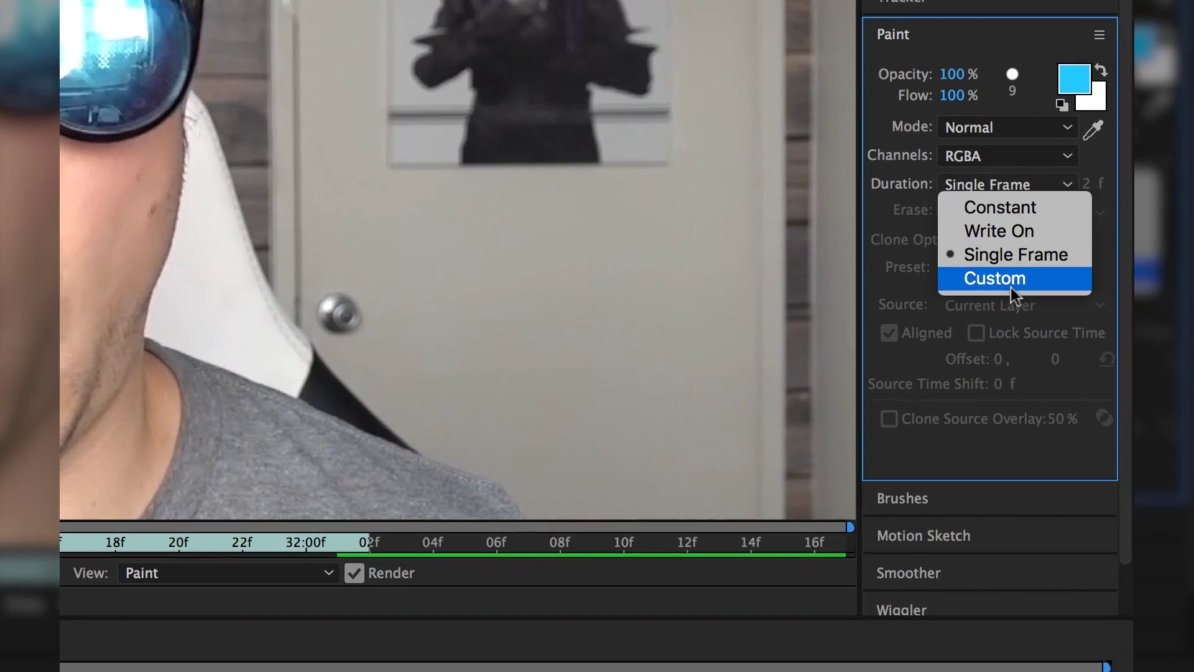
{"action": "left_click", "coordinate": [1006, 283]}
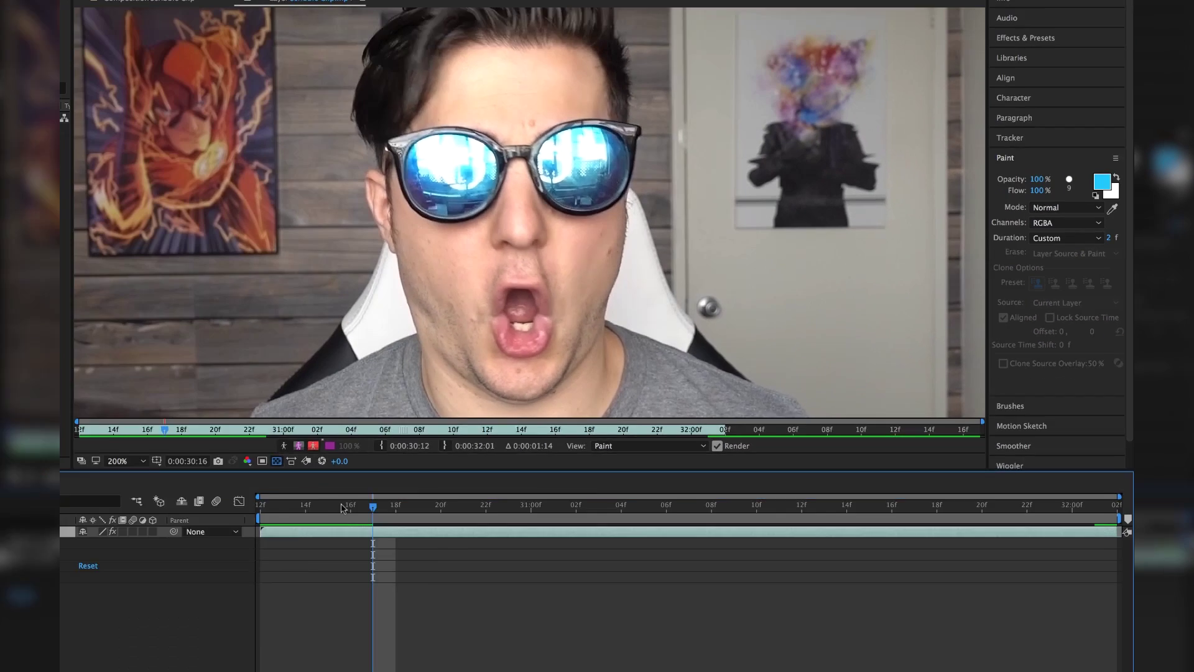
{"action": "left_click_drag", "start_coordinate": [341, 508], "coordinate": [378, 509]}
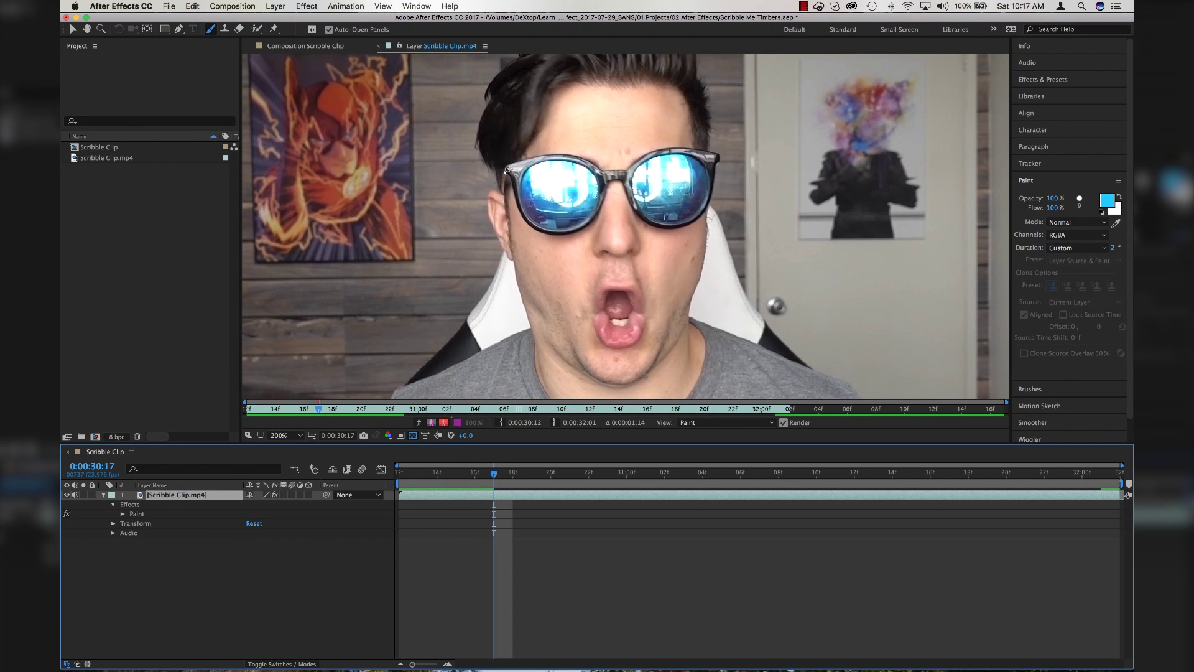
{"action": "left_click", "coordinate": [507, 172]}
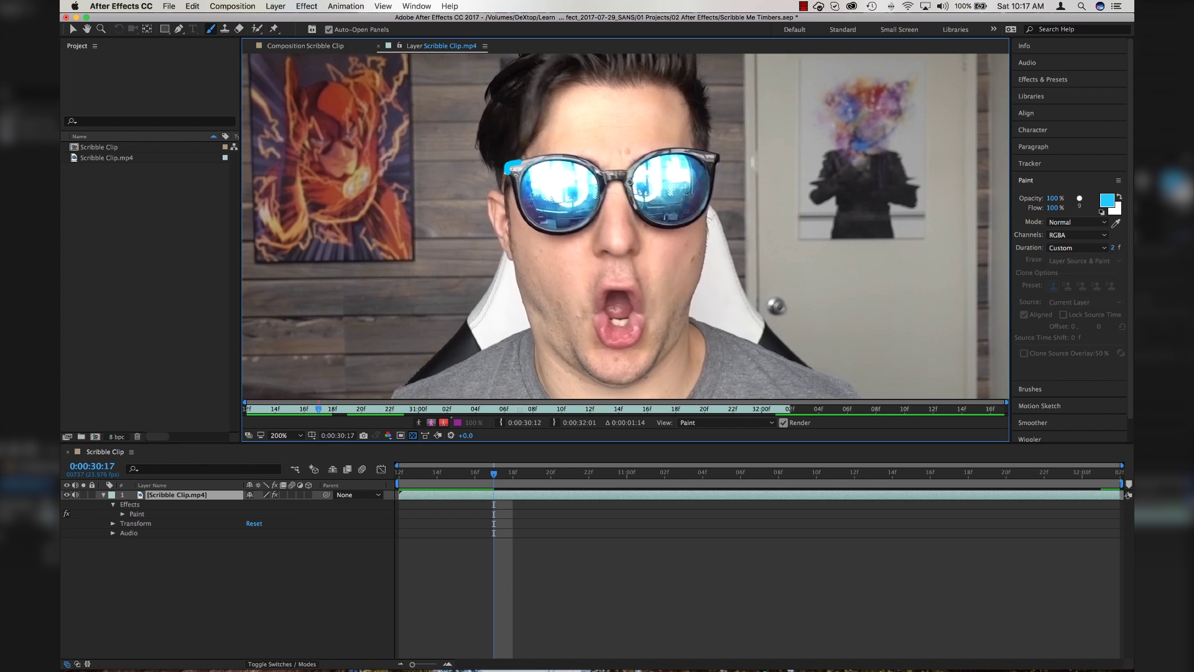
{"action": "key", "text": "Page_Down"}
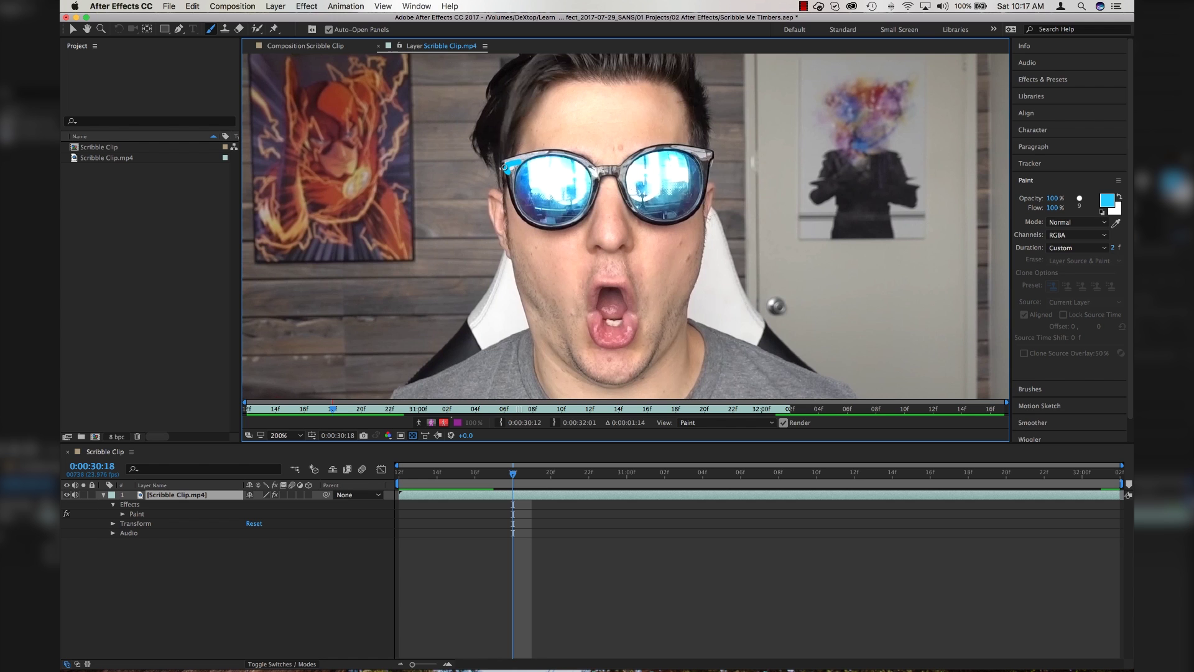
{"action": "key", "text": "Page_Down"}
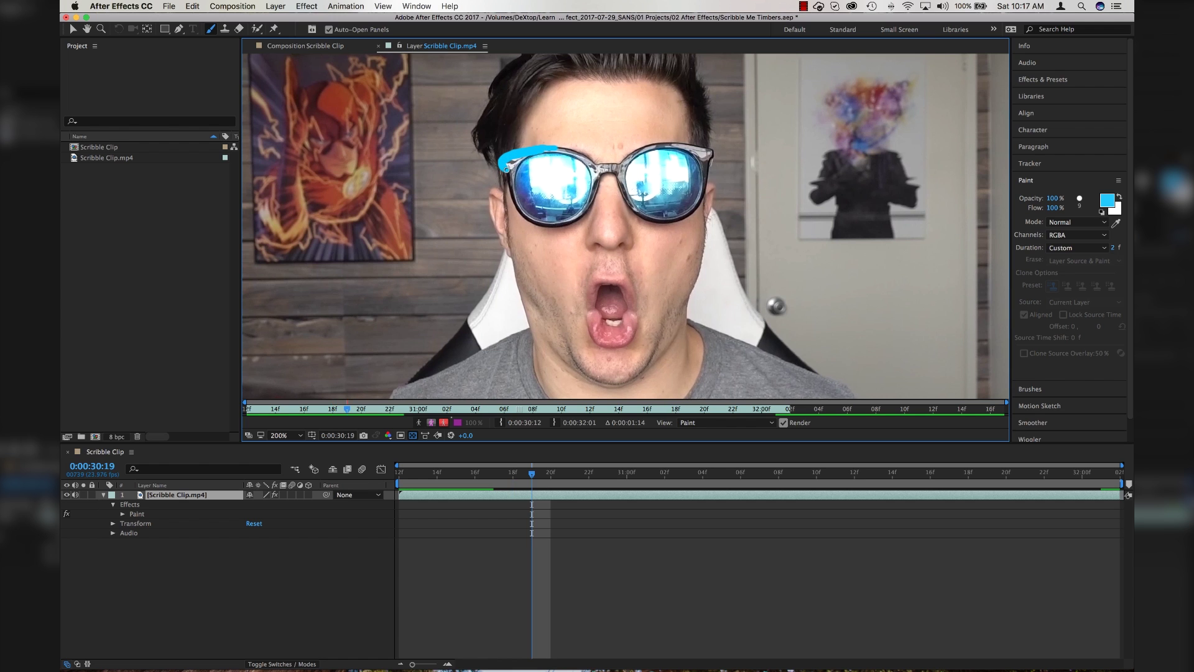
Extend the blue line frame by frame along the upper rim and bridge onto the second lens, from 0:00:30:19 to 0:00:30:21
{"action": "left_click_drag", "start_coordinate": [534, 148], "coordinate": [582, 153]}
{"action": "key", "text": "Page_Down"}
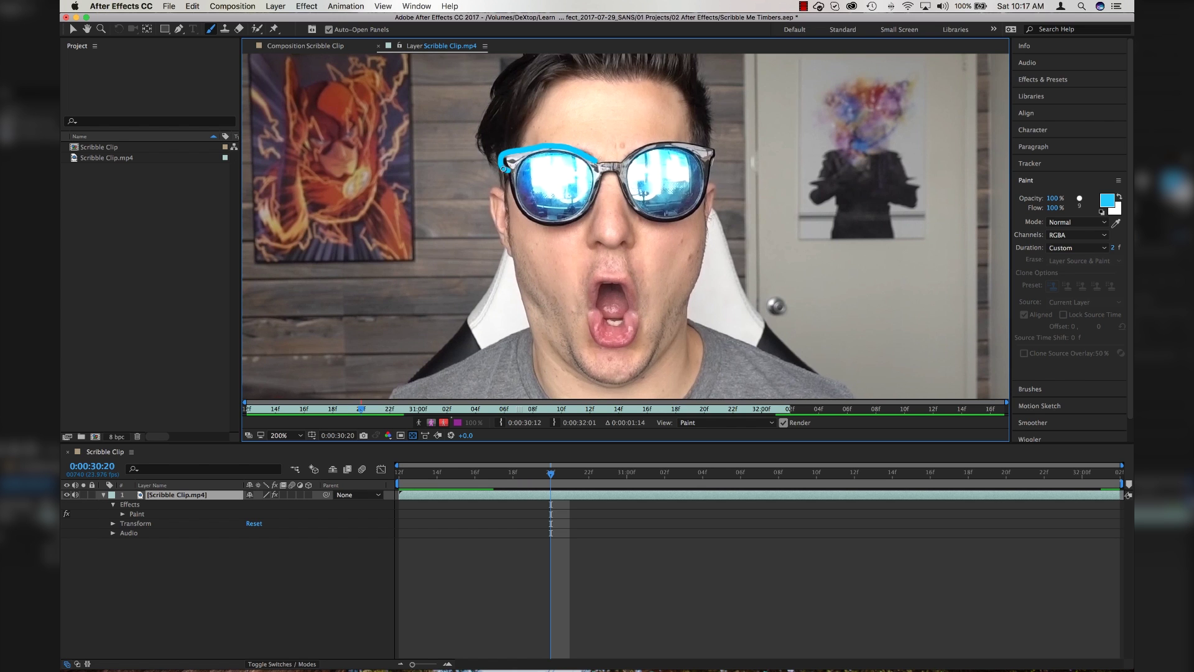
{"action": "left_click_drag", "start_coordinate": [600, 162], "coordinate": [622, 162]}
{"action": "key", "text": "Page_Down"}
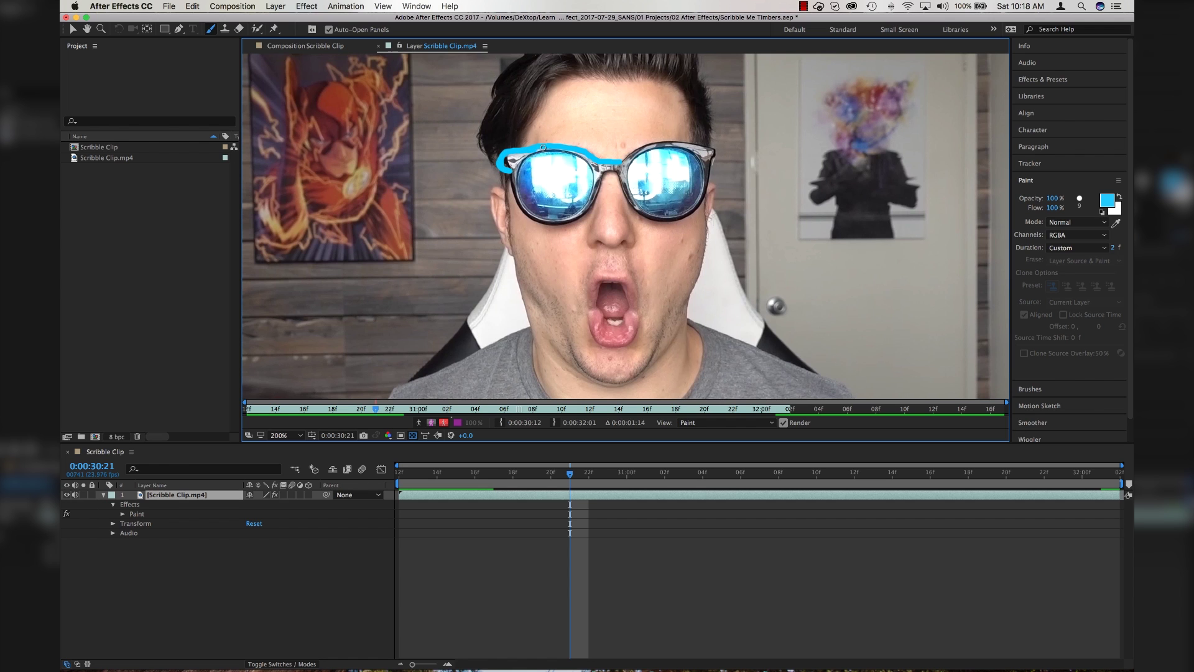
{"action": "mouse_move", "coordinate": [628, 155]}
{"action": "left_mouse_down"}
{"action": "mouse_move", "coordinate": [650, 142]}
{"action": "mouse_move", "coordinate": [694, 148]}
{"action": "left_mouse_up"}
{"action": "key", "text": "Page_Down"}
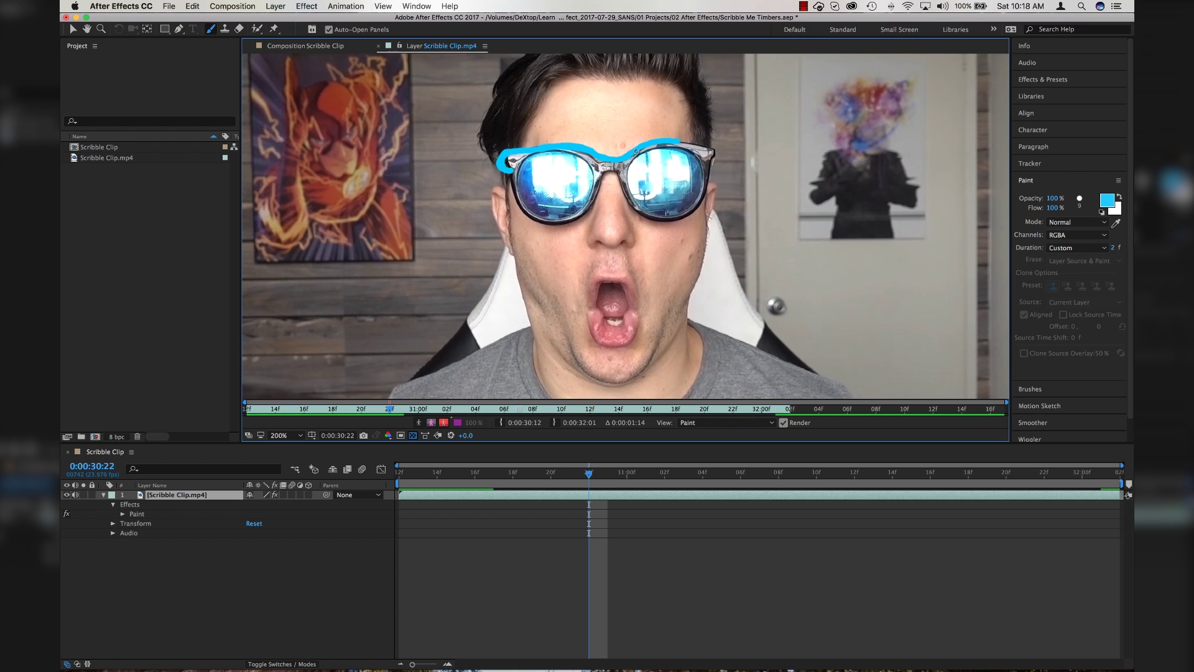
Continue the blue line frame by frame around the second lens's outer corner and lower rim, starting at 0:00:30:22
{"action": "left_click_drag", "start_coordinate": [672, 142], "coordinate": [706, 146]}
{"action": "key", "text": "Page_Down"}
{"action": "left_click_drag", "start_coordinate": [511, 169], "coordinate": [508, 157]}
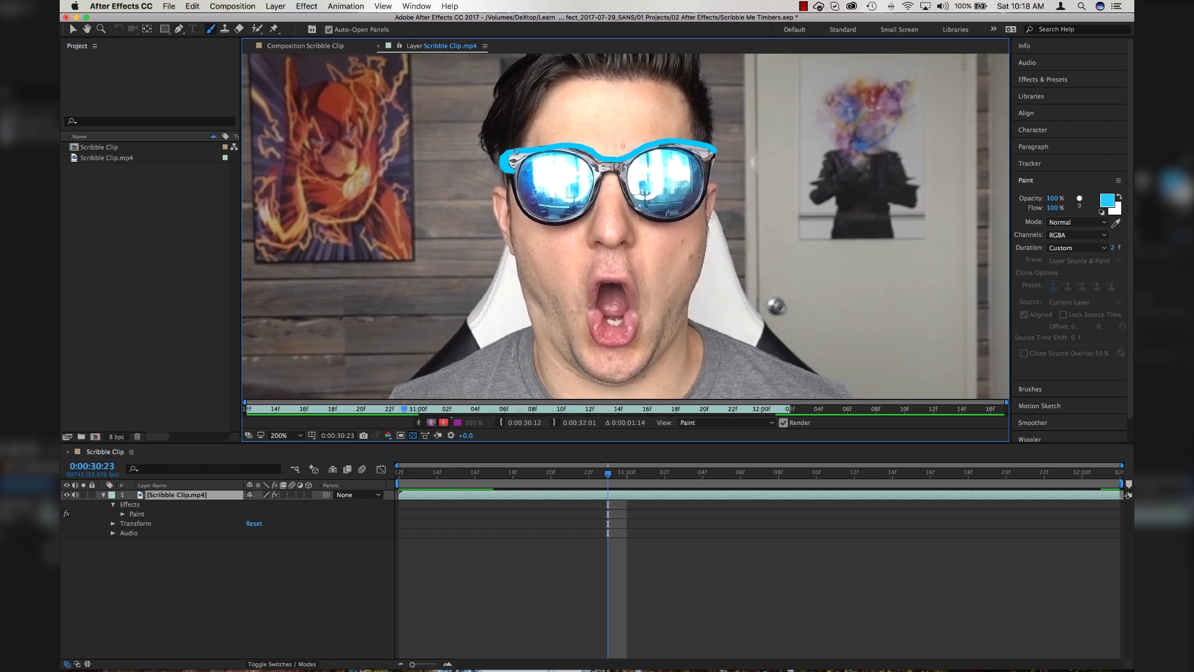
{"action": "mouse_move", "coordinate": [656, 147]}
{"action": "left_mouse_down"}
{"action": "mouse_move", "coordinate": [707, 144]}
{"action": "mouse_move", "coordinate": [710, 183]}
{"action": "left_mouse_up"}
{"action": "key", "text": "Page_Down"}
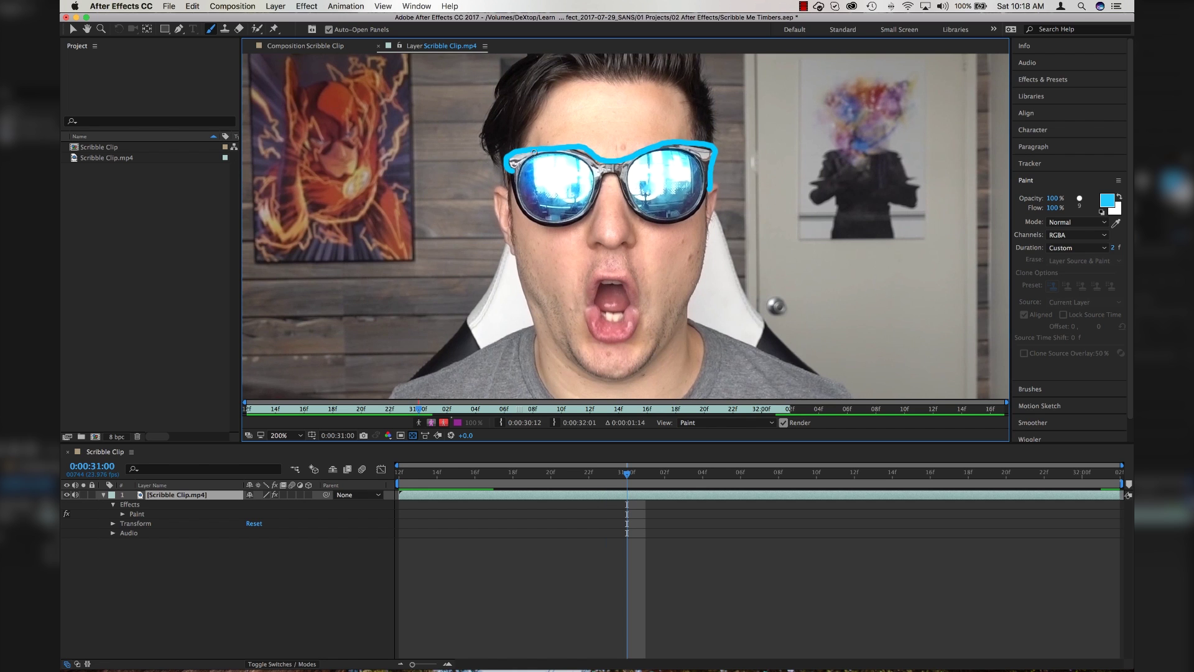
{"action": "mouse_move", "coordinate": [585, 153]}
{"action": "left_mouse_down"}
{"action": "mouse_move", "coordinate": [607, 163]}
{"action": "mouse_move", "coordinate": [713, 148]}
{"action": "mouse_move", "coordinate": [710, 196]}
{"action": "mouse_move", "coordinate": [669, 222]}
{"action": "left_mouse_up"}
{"action": "key", "text": "Page_Down"}
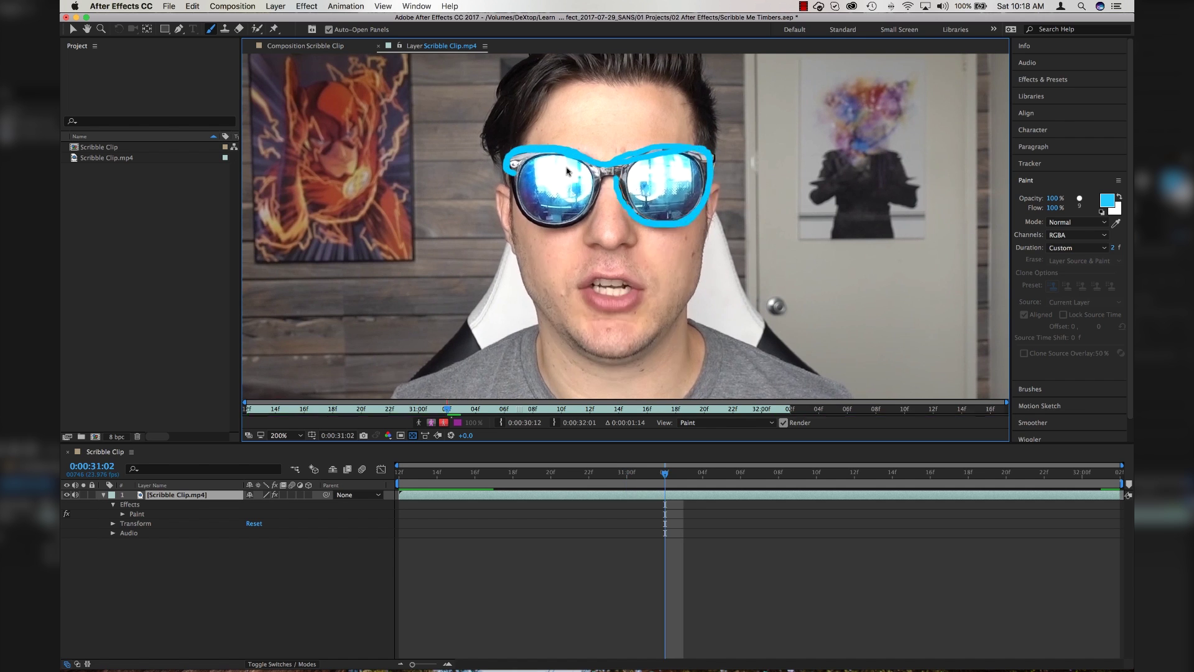
Carry the blue outline over the bridge and around the first lens frame by frame, from 0:00:31:02 through 0:00:31:07
{"action": "key", "text": "Page_Down"}
{"action": "key", "text": "Page_Down"}
{"action": "key", "text": "Page_Down"}
{"action": "key", "text": "Page_Down"}
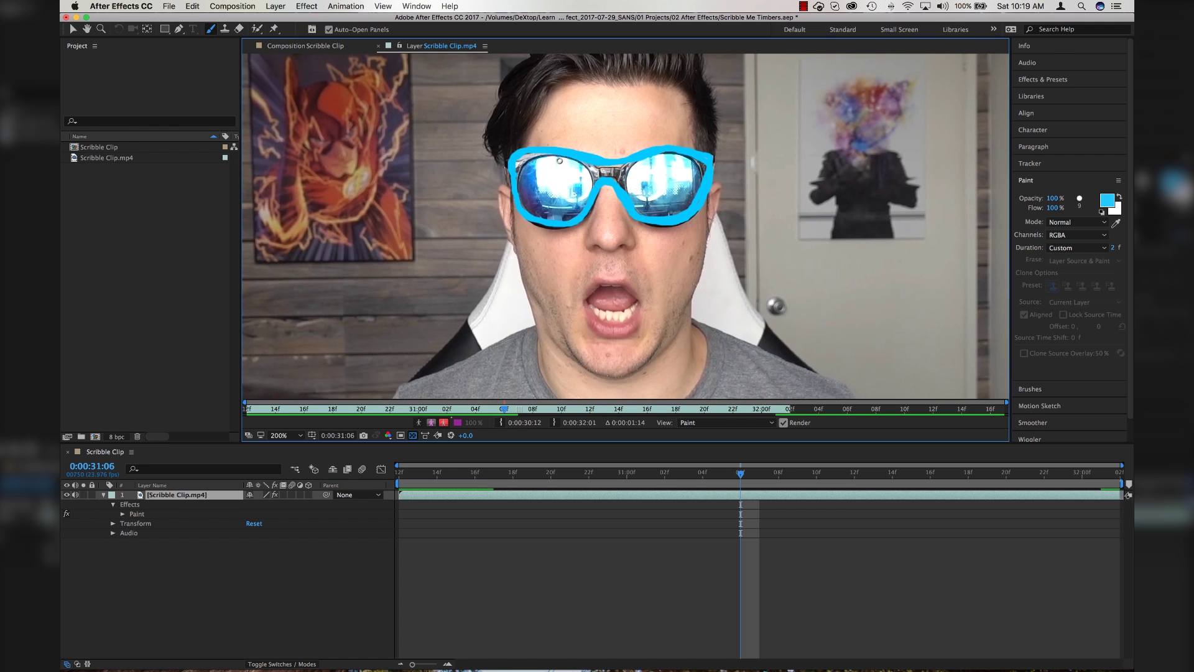
{"action": "key", "text": "Page_Down"}
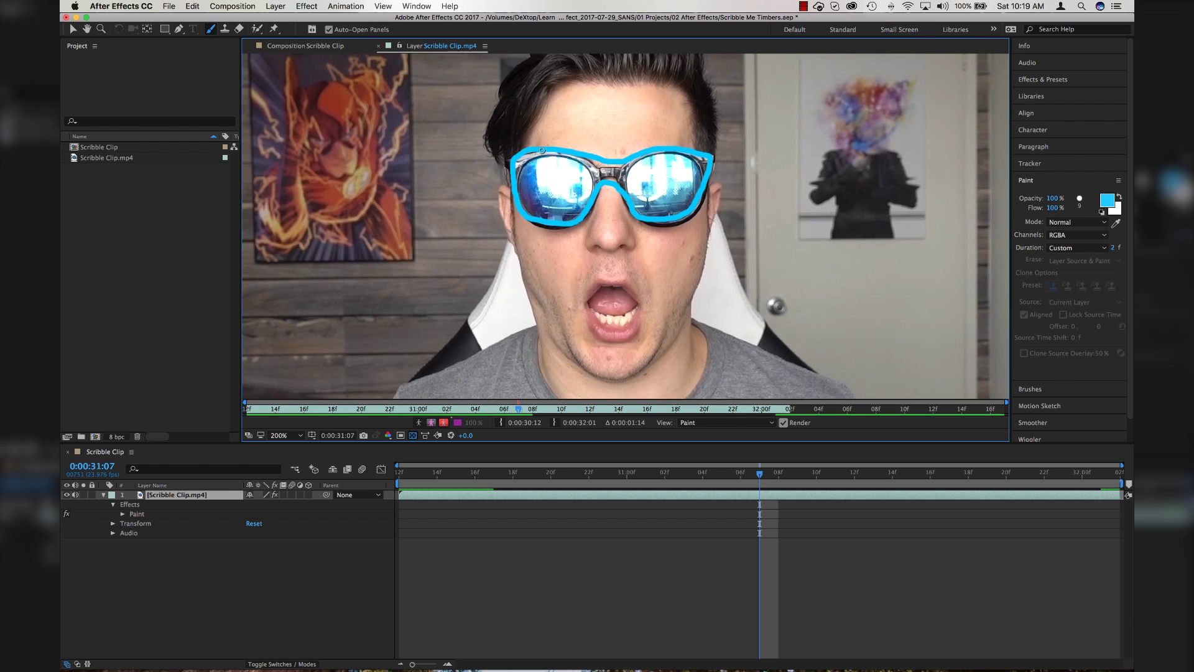
{"action": "mouse_move", "coordinate": [577, 151]}
{"action": "left_mouse_down"}
{"action": "mouse_move", "coordinate": [605, 168]}
{"action": "mouse_move", "coordinate": [689, 148]}
{"action": "left_mouse_up"}
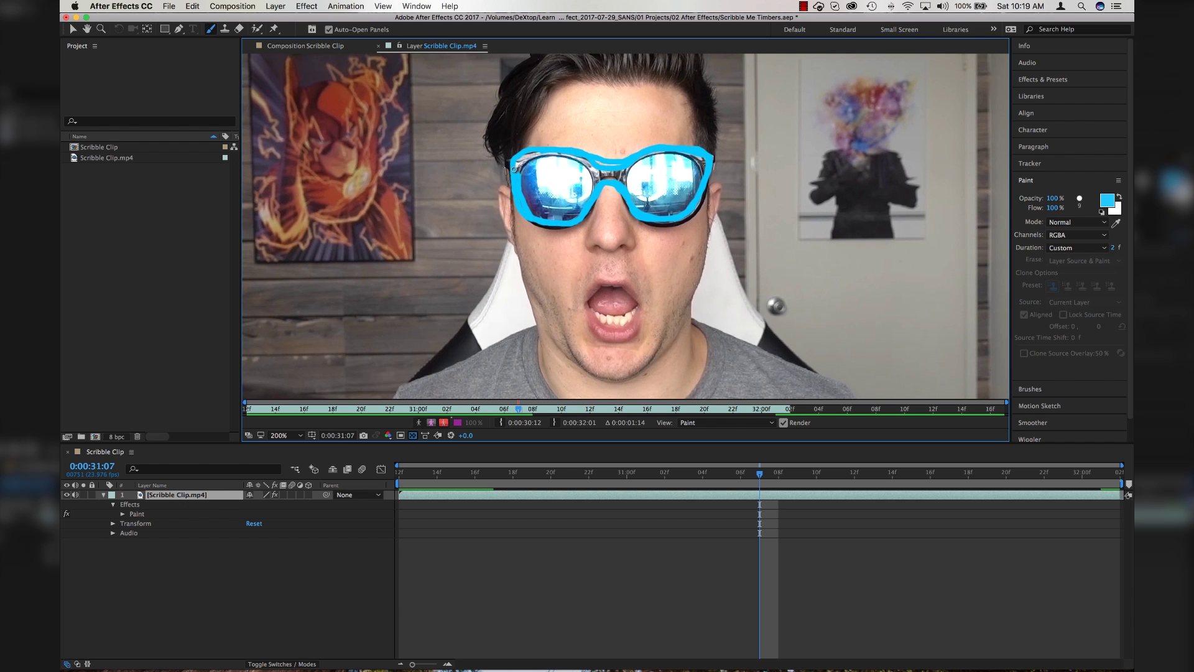
{"action": "key", "text": "Page_Down"}
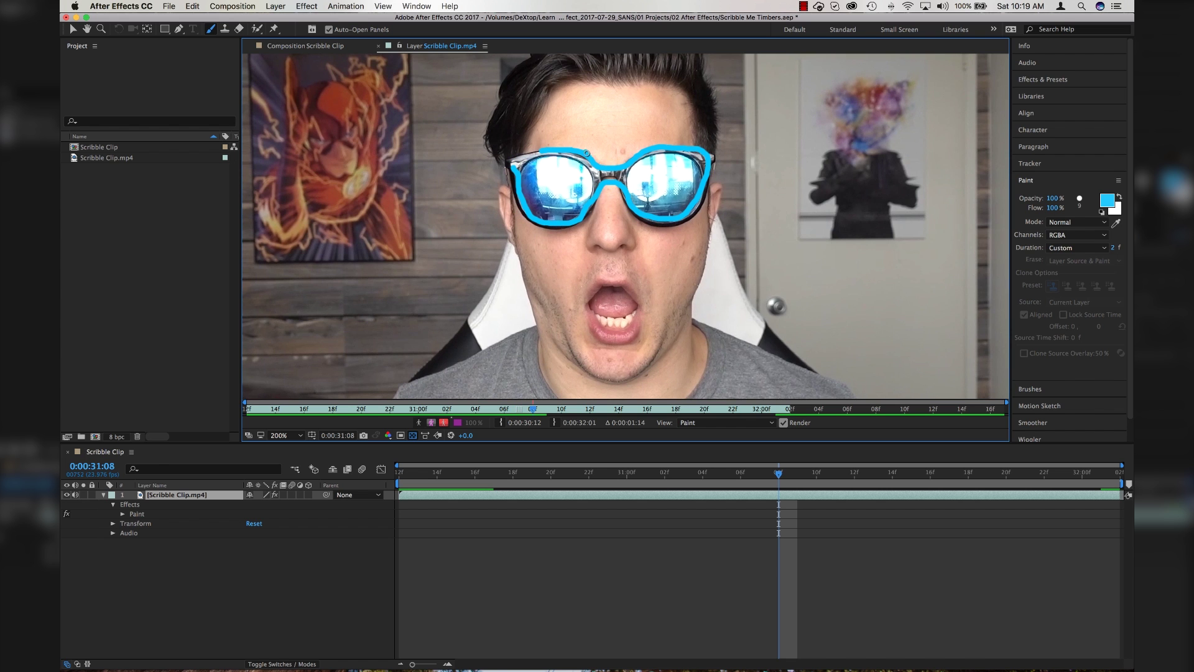
Paint the blue outline frame by frame from 0:00:31:08 to 0:00:31:23, shrinking it back to a short stub at the sunglasses' corner
{"action": "key", "text": "Page_Down"}
{"action": "key", "text": "Page_Down"}
{"action": "key", "text": "Page_Down"}
{"action": "key", "text": "Page_Down"}
{"action": "key", "text": "Page_Down"}
{"action": "key", "text": "Page_Down"}
{"action": "key", "text": "Page_Down"}
{"action": "key", "text": "Page_Down"}
{"action": "key", "text": "Page_Down"}
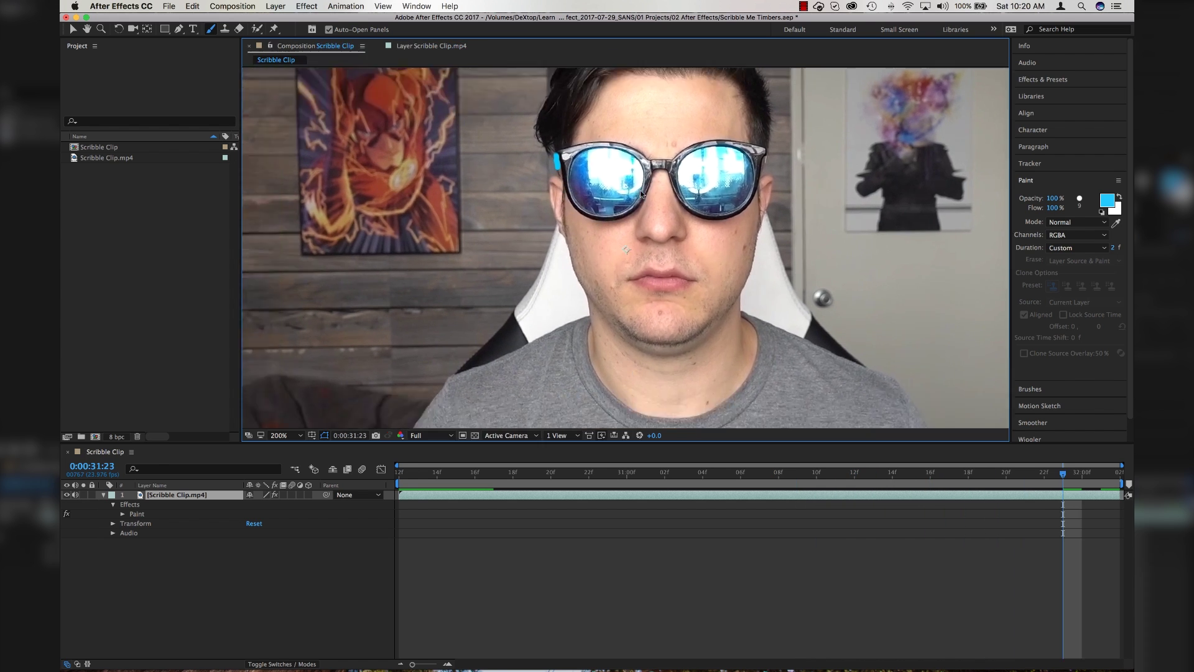
Return to 0:00:30:12, play back the blue outline animation in the composition, and scrub through its frames
{"action": "key", "text": "Home"}
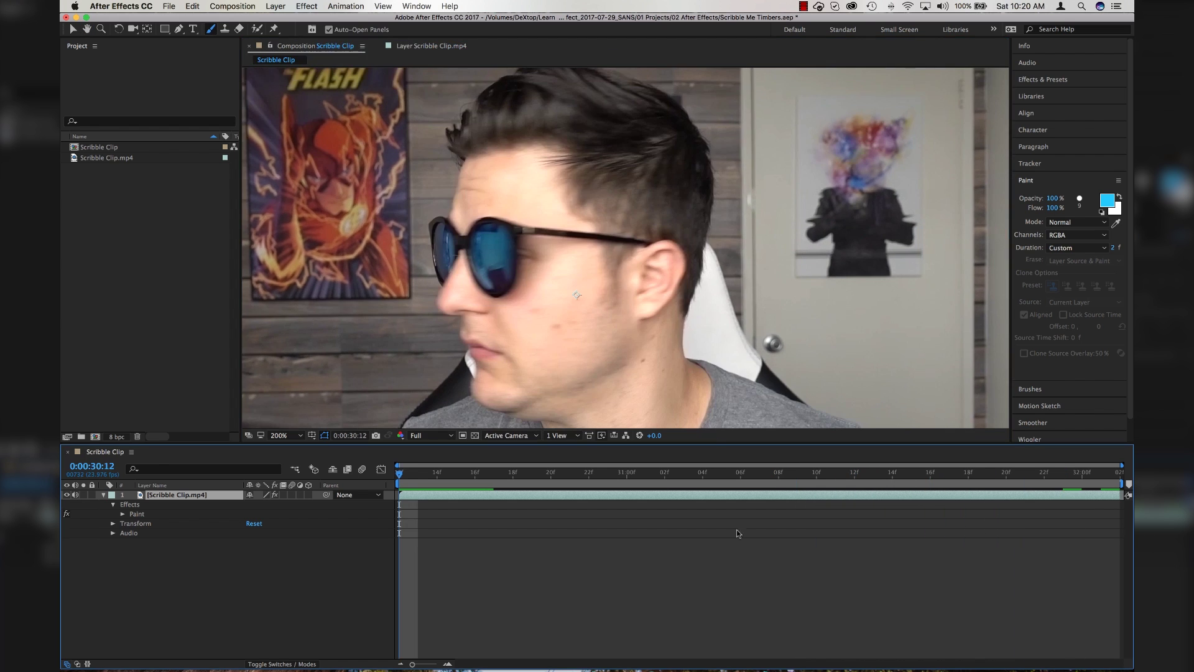
{"action": "key", "text": "space"}
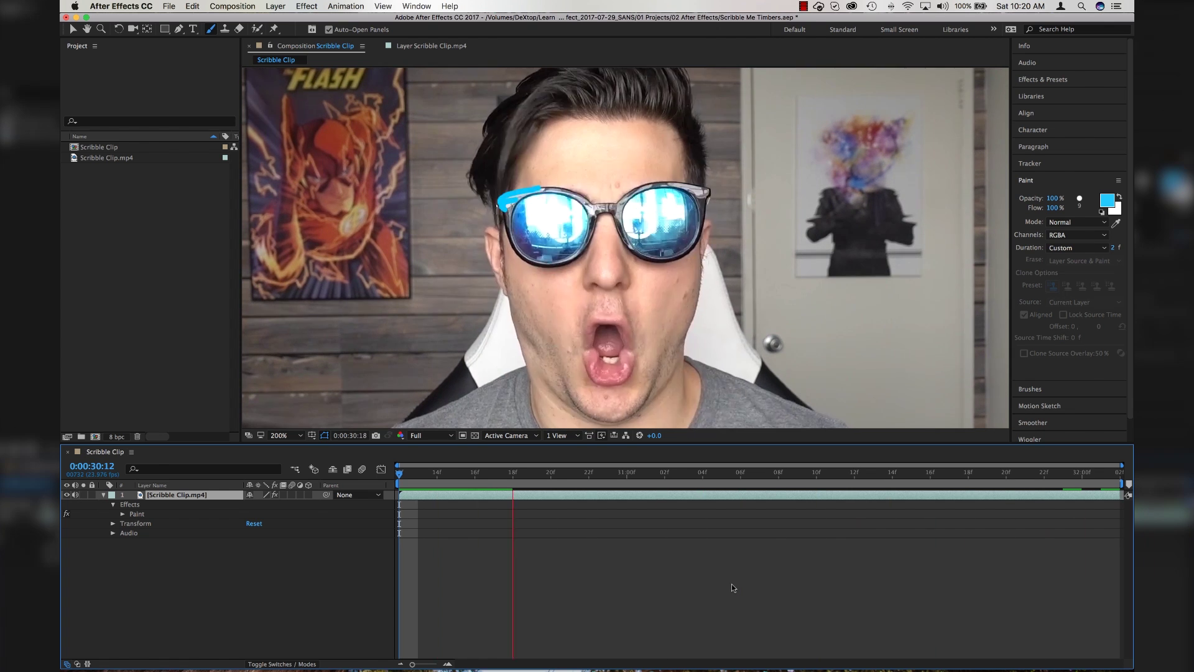
{"action": "key", "text": "space"}
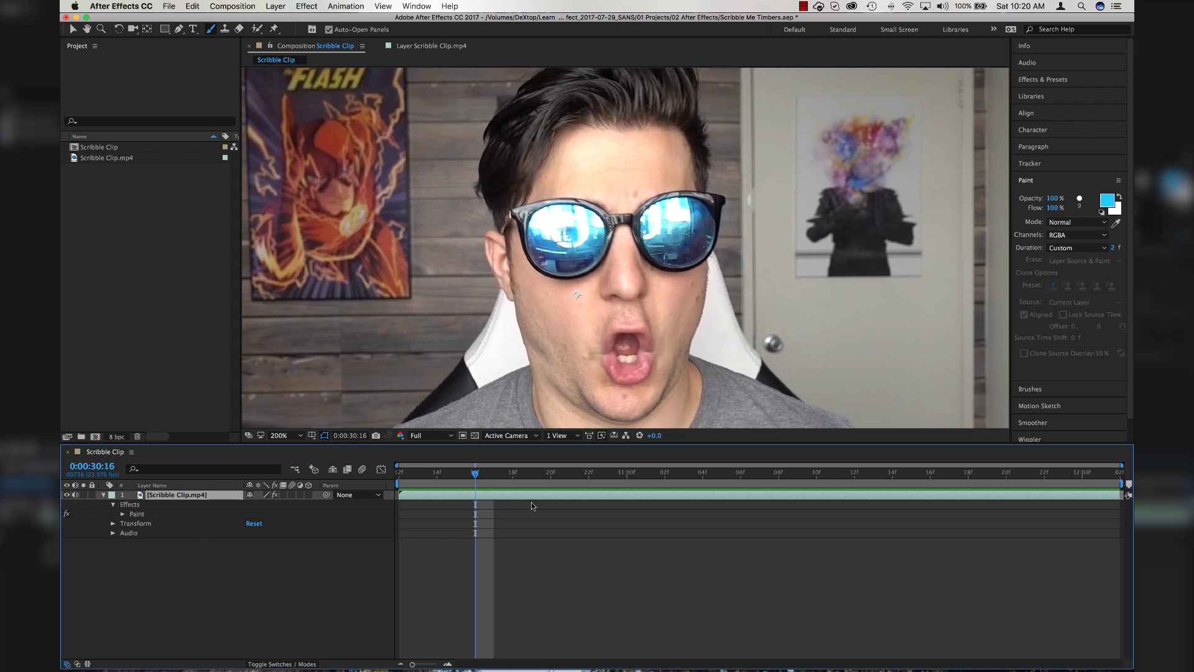
{"action": "left_click_drag", "start_coordinate": [484, 476], "coordinate": [690, 477]}
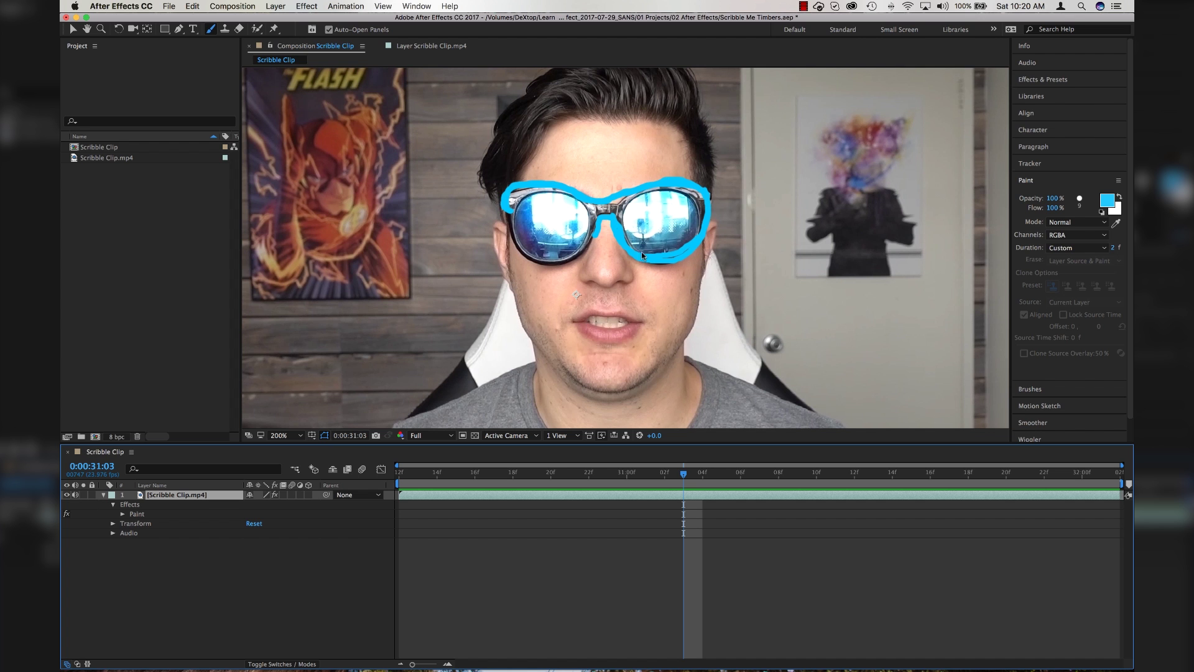
{"action": "mouse_move", "coordinate": [684, 474]}
{"action": "left_mouse_down"}
{"action": "mouse_move", "coordinate": [522, 474]}
{"action": "mouse_move", "coordinate": [894, 475]}
{"action": "mouse_move", "coordinate": [491, 476]}
{"action": "mouse_move", "coordinate": [1114, 484]}
{"action": "mouse_move", "coordinate": [309, 496]}
{"action": "left_mouse_up"}
{"action": "key", "text": "space"}
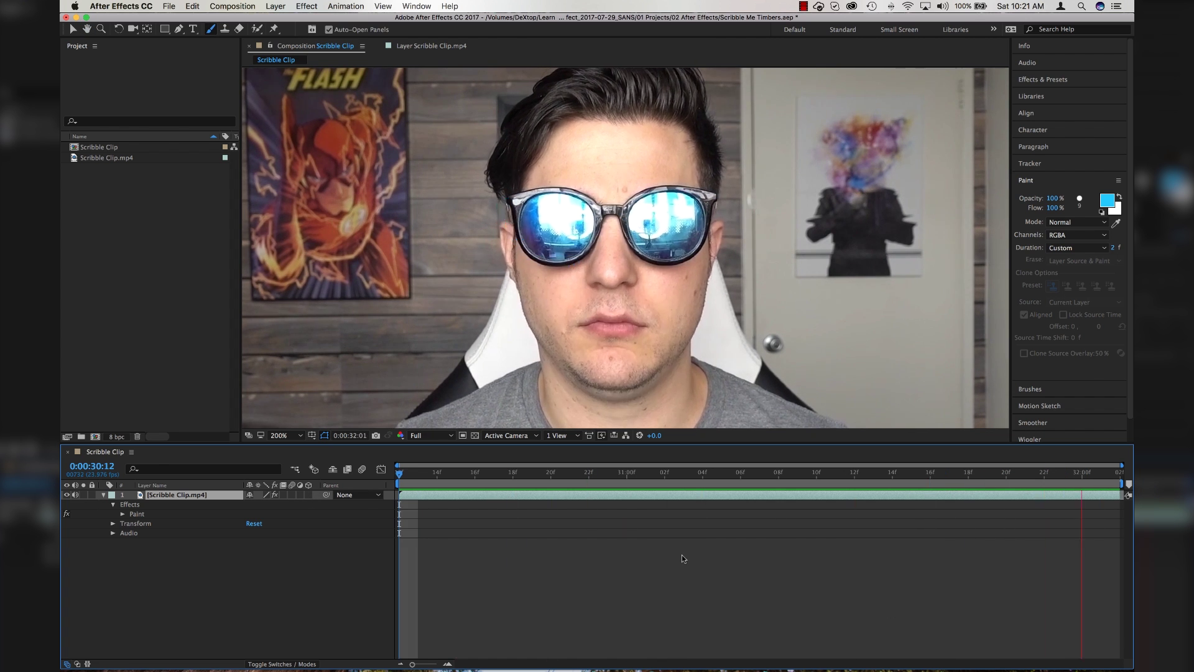
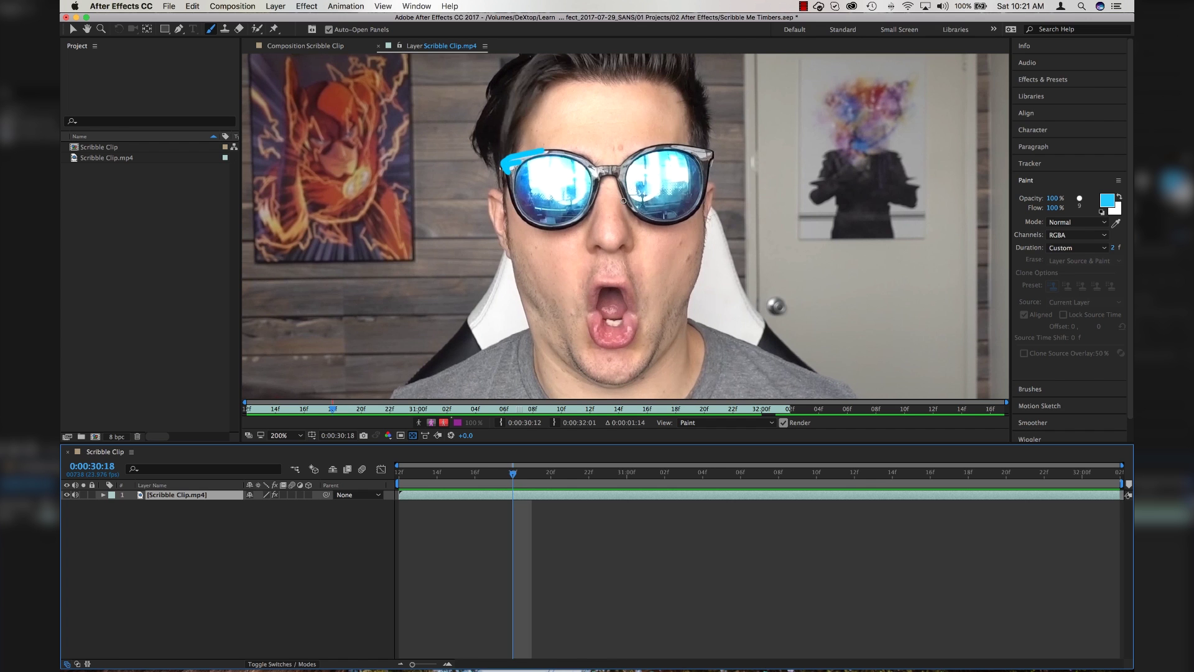
Set the paint color to red, paint a second travelling line around the sunglasses' rims from 0:00:30:18, and scrub through the frames
{"action": "left_click", "coordinate": [1108, 199]}
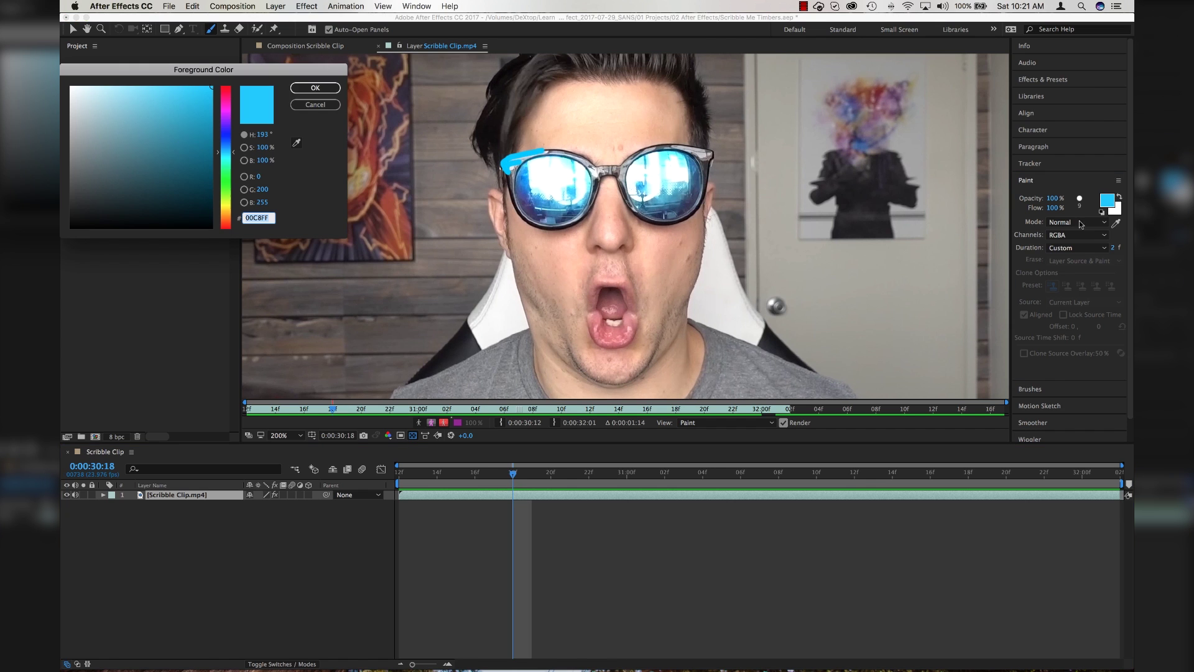
{"action": "left_click_drag", "start_coordinate": [230, 94], "coordinate": [230, 86]}
{"action": "left_click", "coordinate": [315, 87]}
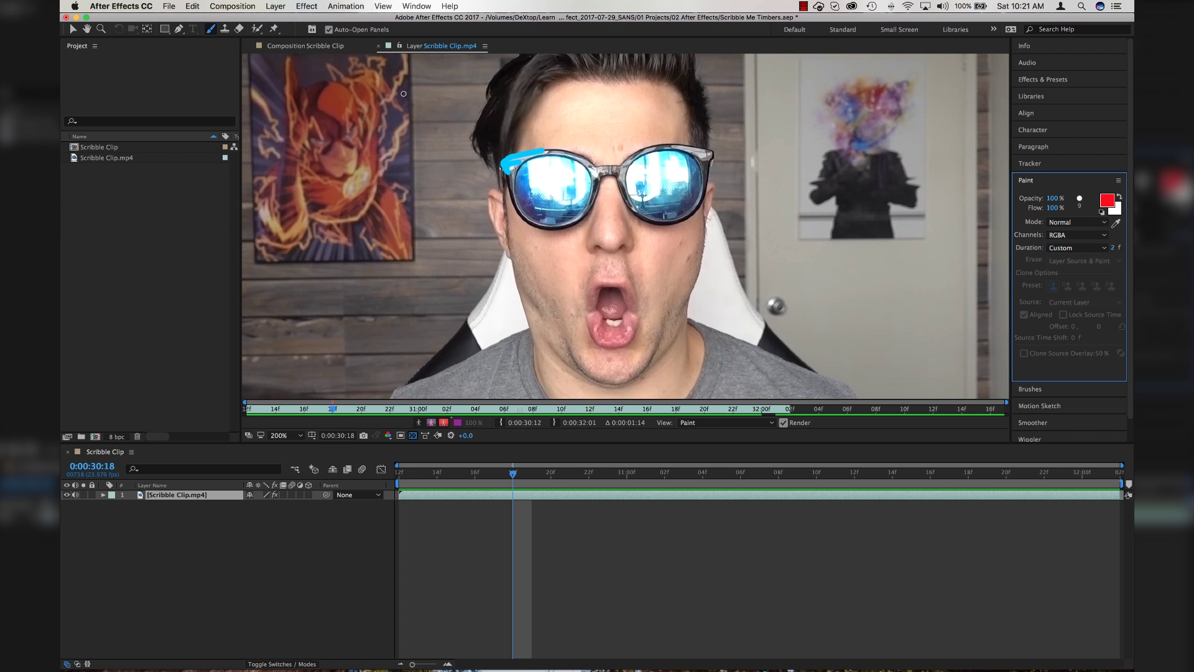
{"action": "key", "text": "space"}
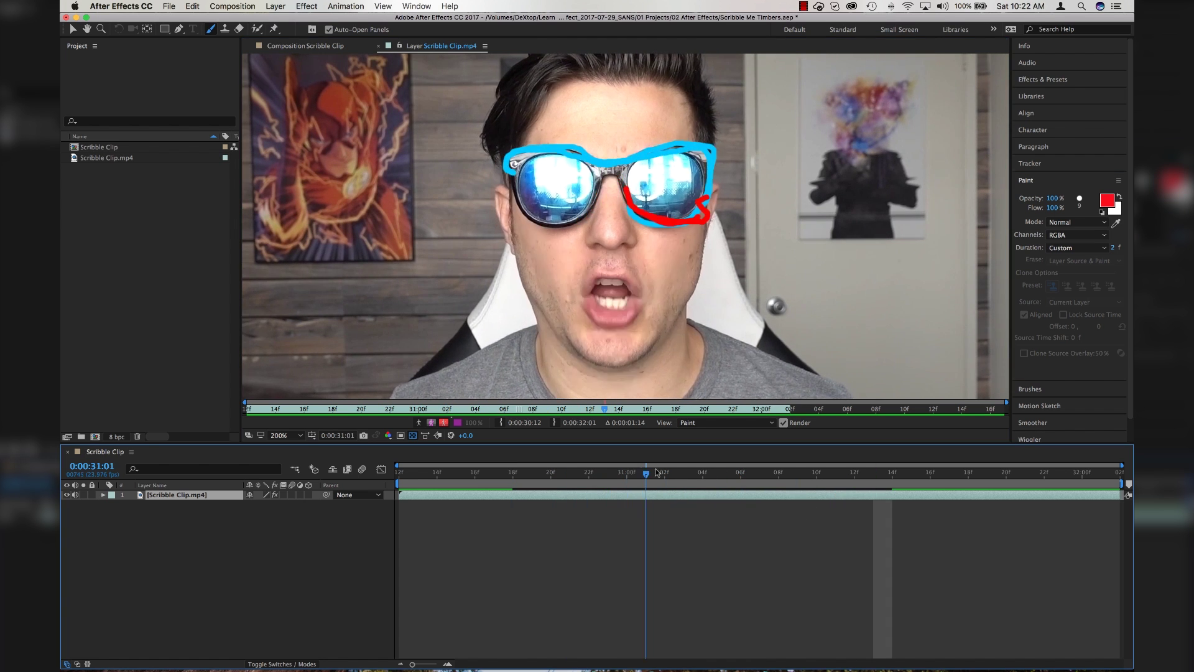
{"action": "left_click", "coordinate": [849, 472]}
{"action": "left_click_drag", "start_coordinate": [848, 472], "coordinate": [551, 461]}
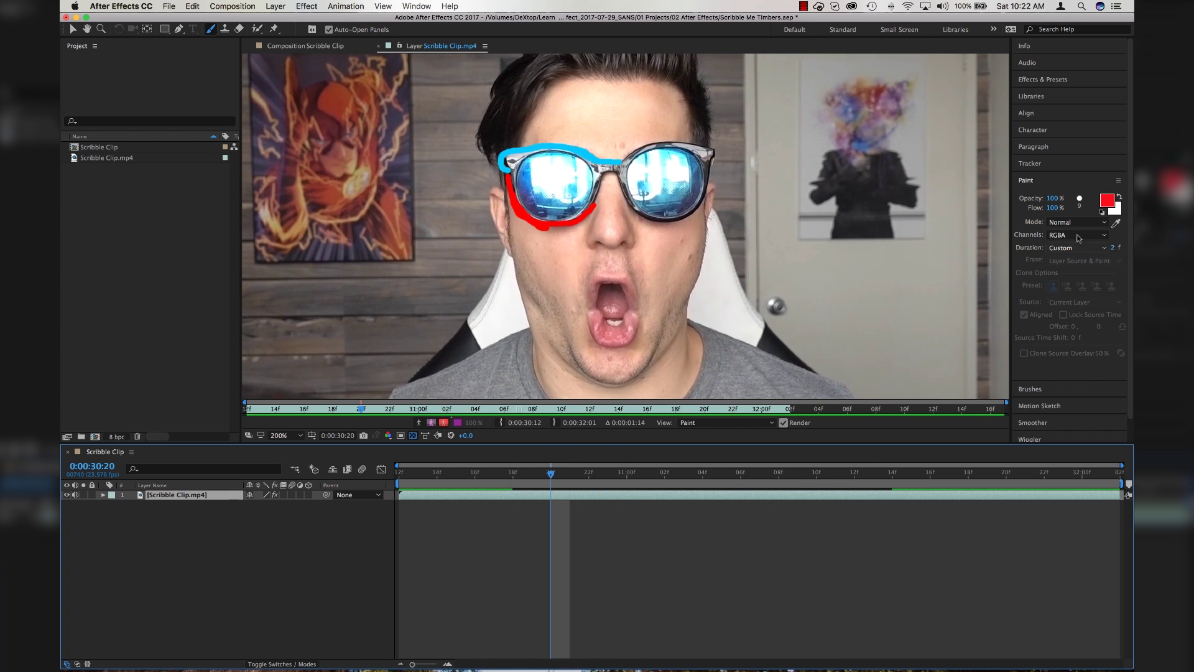
Change the paint color to yellow FFFC00, paint zigzag scribbles inside both lenses frame by frame from 0:00:30:20, and scrub through them
{"action": "left_click", "coordinate": [1108, 201]}
{"action": "left_click_drag", "start_coordinate": [233, 209], "coordinate": [234, 204]}
{"action": "key", "text": "Return"}
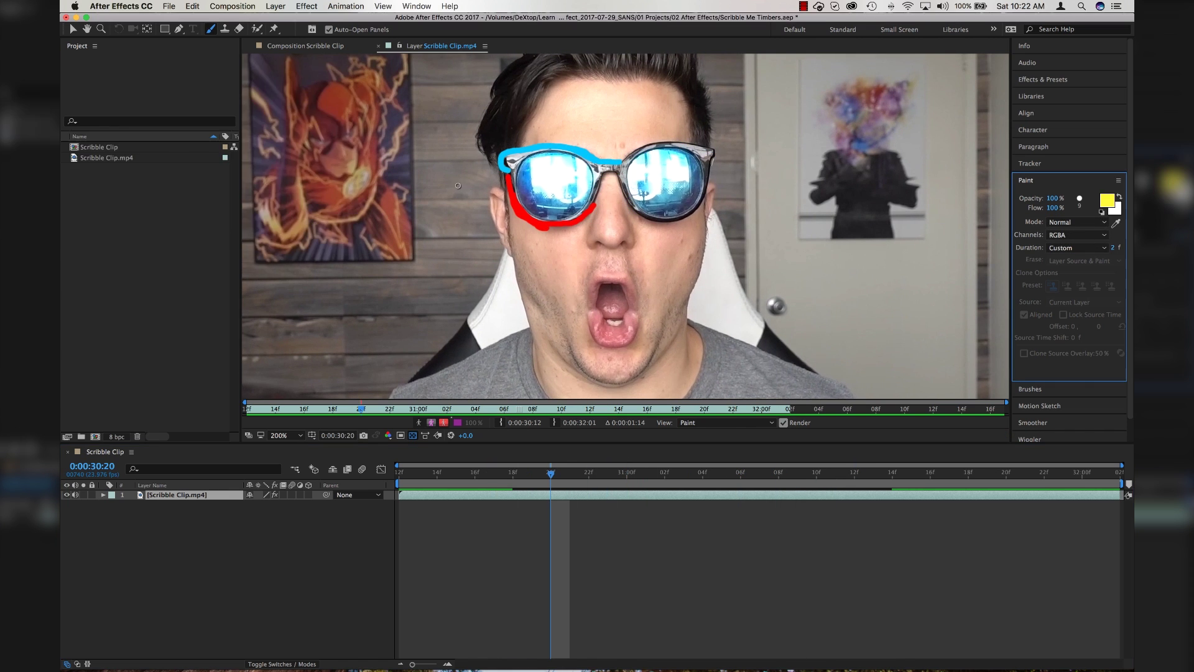
{"action": "left_click_drag", "start_coordinate": [529, 202], "coordinate": [555, 180]}
{"action": "left_click_drag", "start_coordinate": [637, 181], "coordinate": [661, 199]}
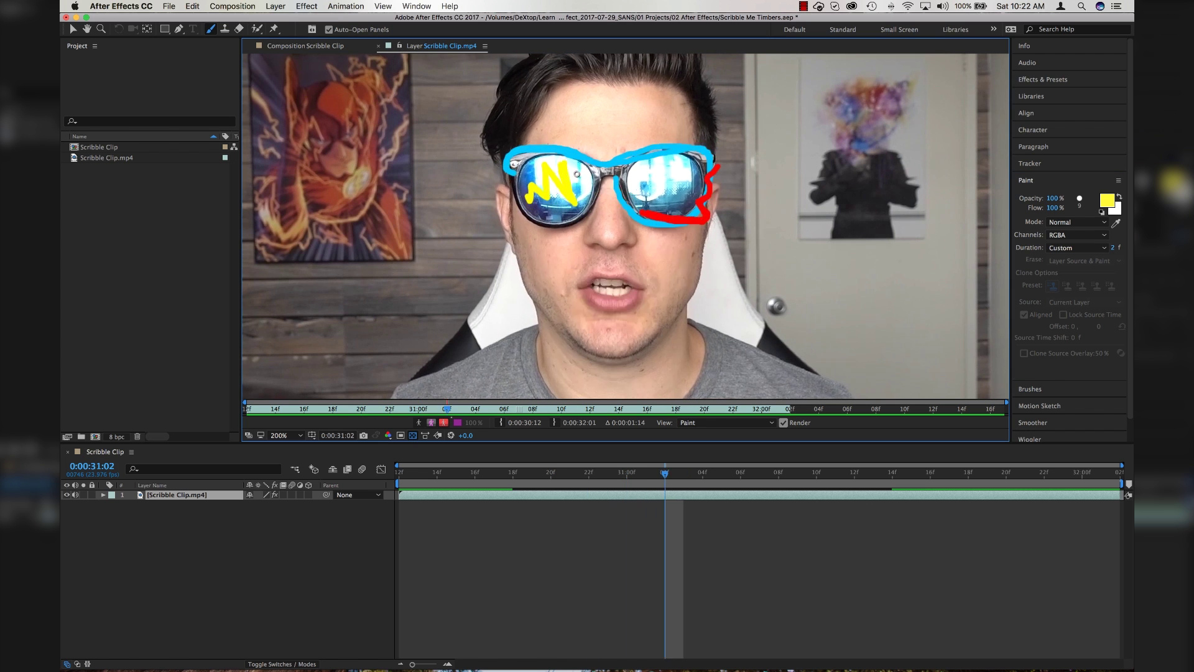
{"action": "mouse_move", "coordinate": [684, 472]}
{"action": "left_mouse_down"}
{"action": "mouse_move", "coordinate": [749, 473]}
{"action": "mouse_move", "coordinate": [475, 473]}
{"action": "mouse_move", "coordinate": [804, 485]}
{"action": "left_mouse_up"}
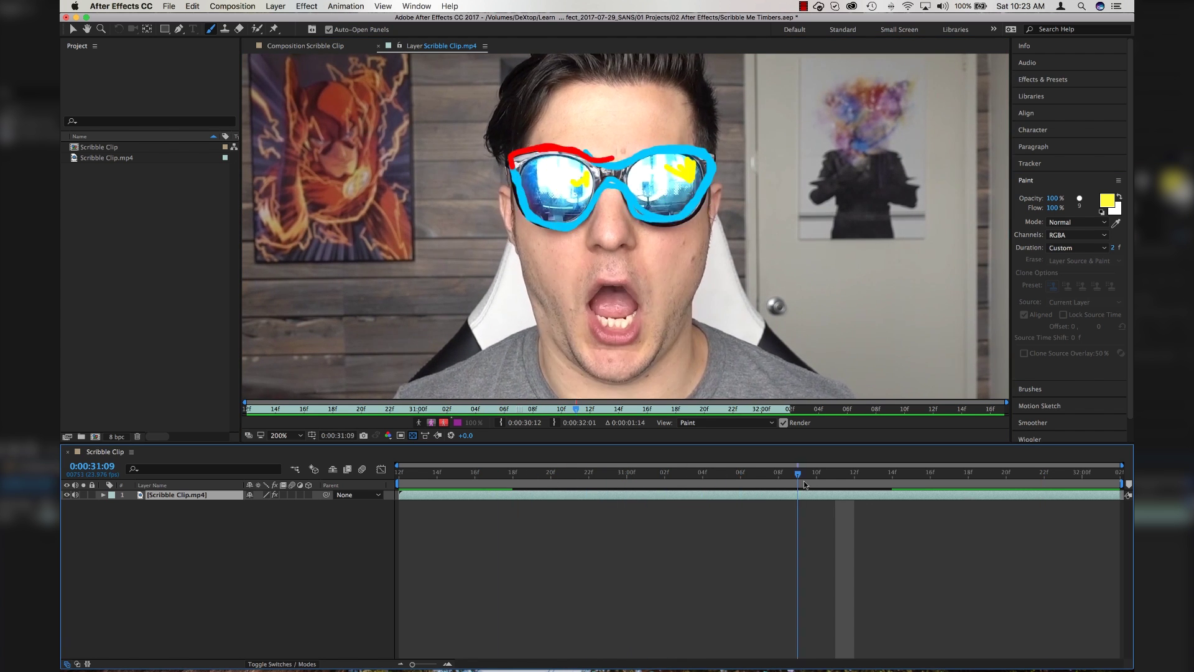
{"action": "mouse_move", "coordinate": [542, 481]}
{"action": "left_mouse_down"}
{"action": "mouse_move", "coordinate": [571, 465]}
{"action": "mouse_move", "coordinate": [473, 474]}
{"action": "mouse_move", "coordinate": [554, 476]}
{"action": "left_mouse_up"}
{"action": "mouse_move", "coordinate": [628, 478]}
{"action": "left_mouse_down"}
{"action": "mouse_move", "coordinate": [666, 478]}
{"action": "mouse_move", "coordinate": [570, 479]}
{"action": "left_mouse_up"}
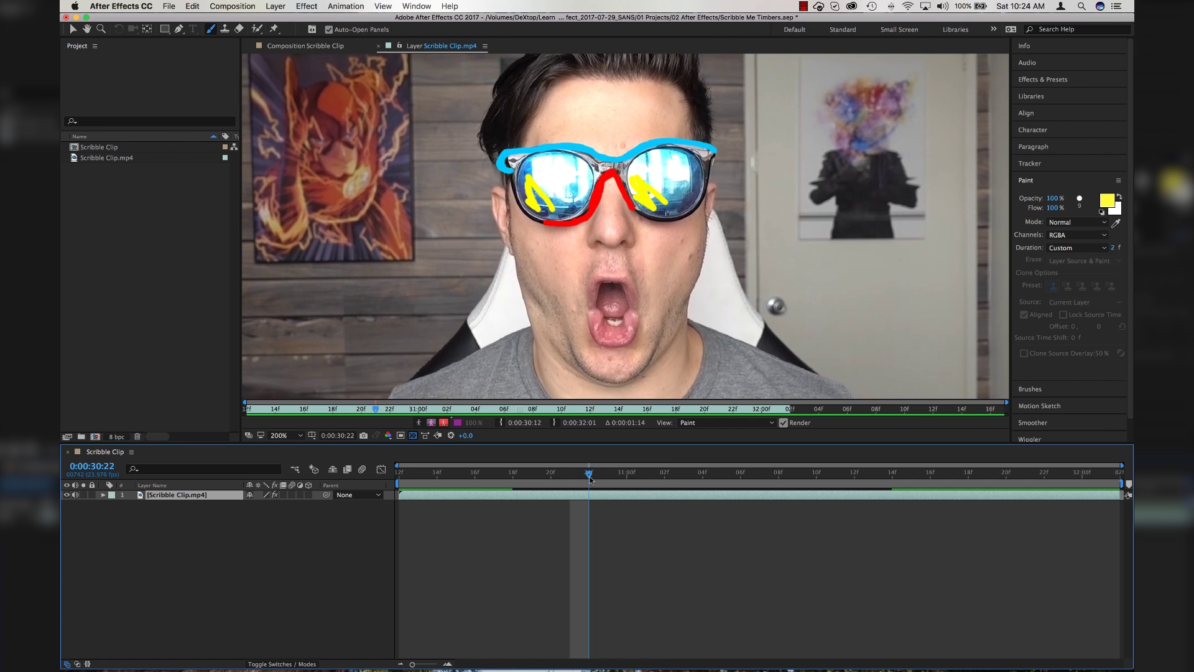
Change the paint color to orange FFA700, paint the letters HA on the first lens frame by frame from 0:00:30:22, and scrub through the frames
{"action": "left_click", "coordinate": [1108, 199]}
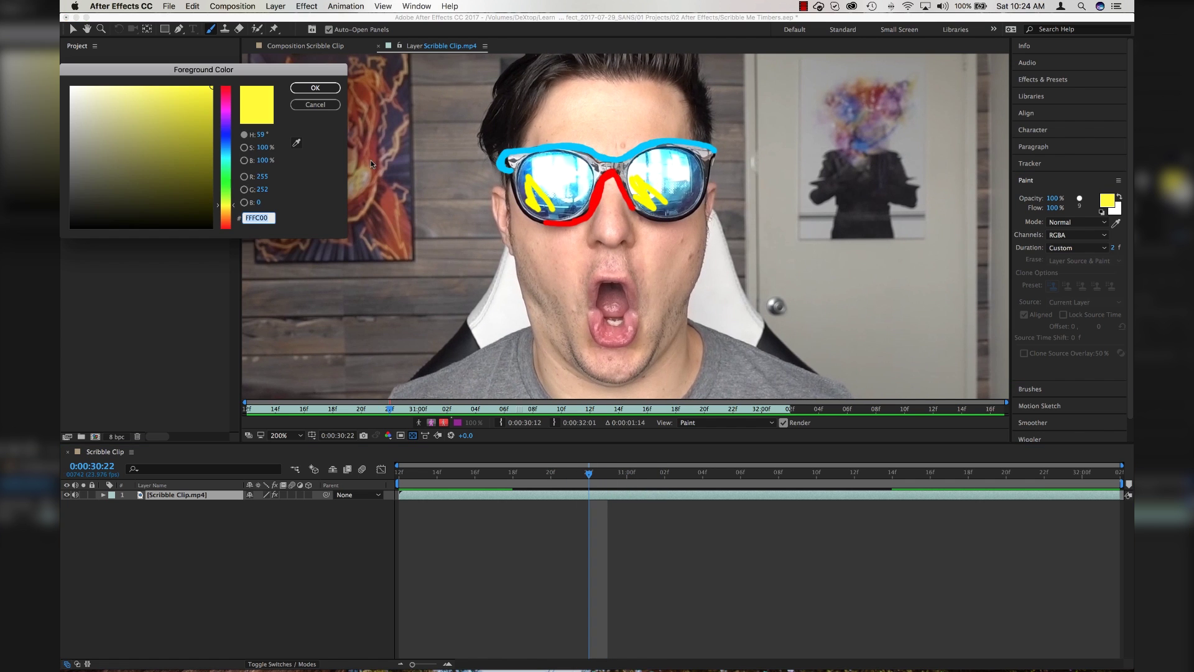
{"action": "left_click_drag", "start_coordinate": [229, 203], "coordinate": [231, 211]}
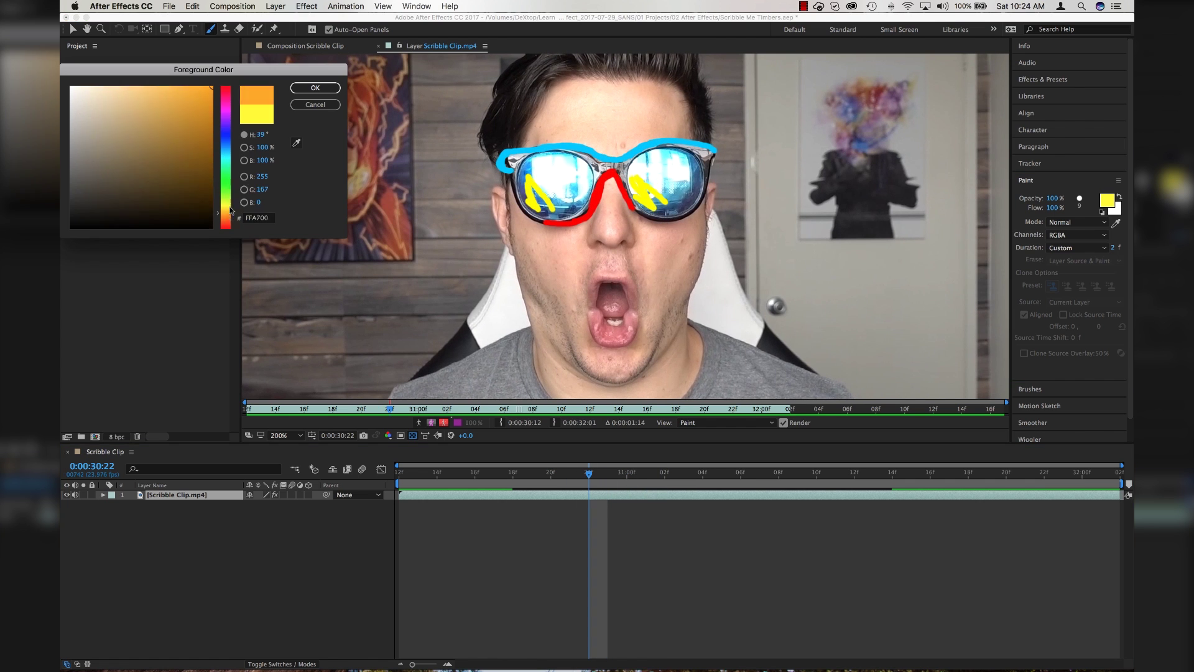
{"action": "left_click", "coordinate": [315, 87]}
{"action": "key", "text": "space"}
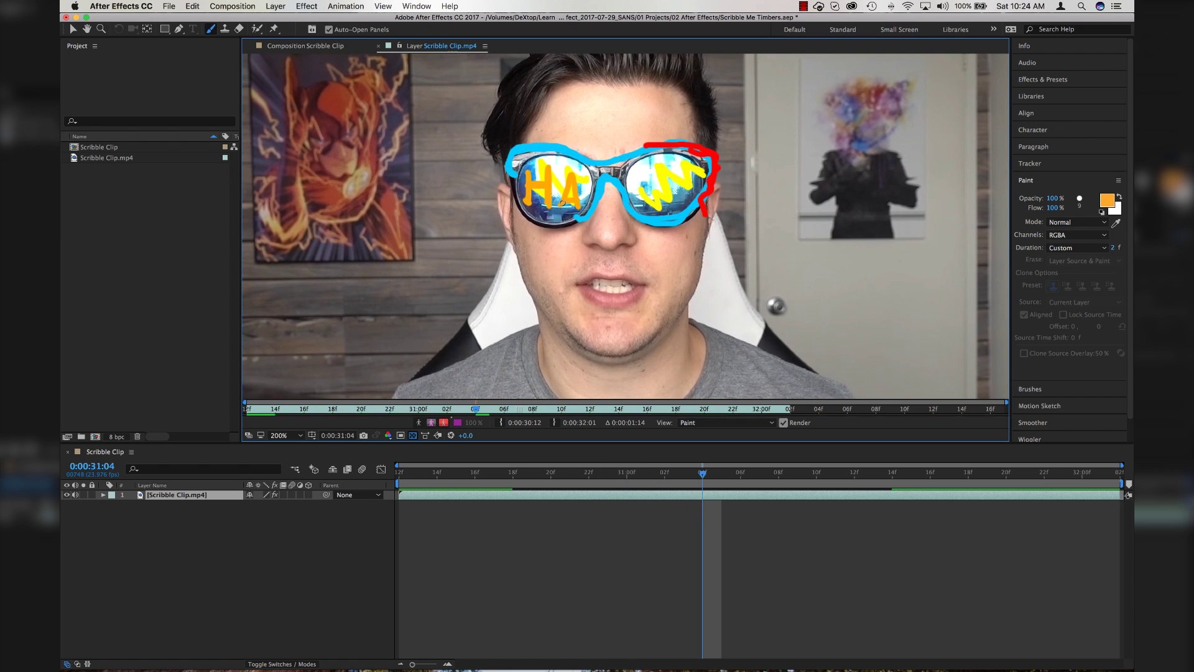
{"action": "left_click_drag", "start_coordinate": [647, 473], "coordinate": [740, 473]}
{"action": "mouse_move", "coordinate": [869, 487]}
{"action": "left_mouse_down"}
{"action": "mouse_move", "coordinate": [779, 473]}
{"action": "mouse_move", "coordinate": [474, 473]}
{"action": "mouse_move", "coordinate": [798, 473]}
{"action": "left_mouse_up"}
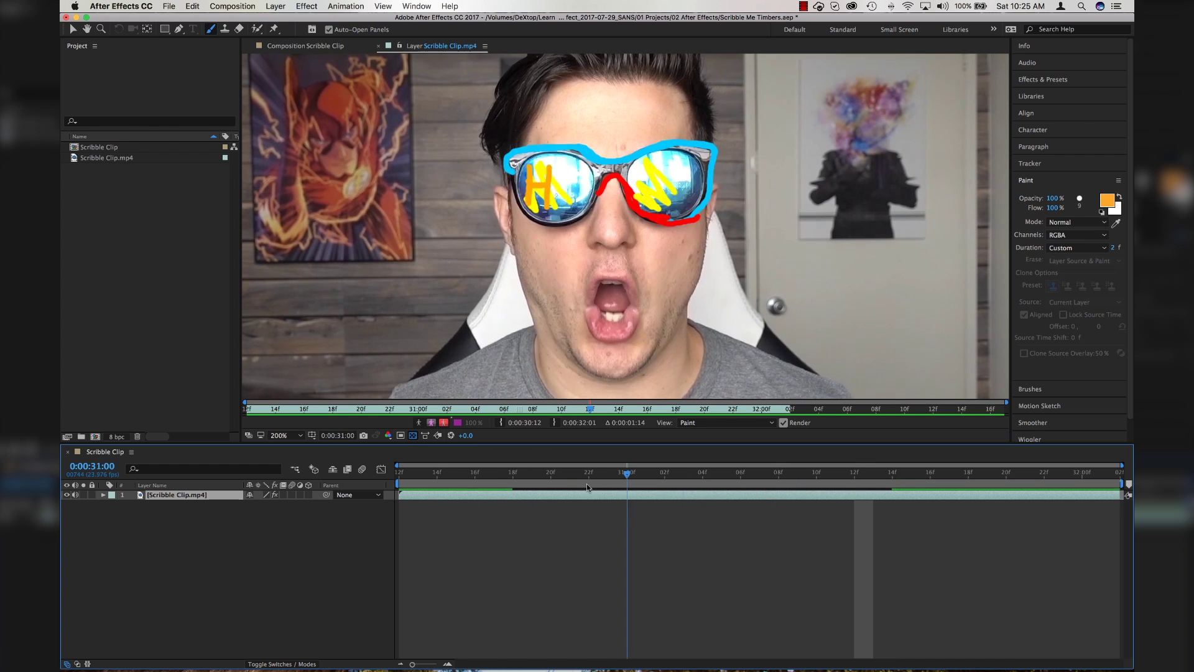